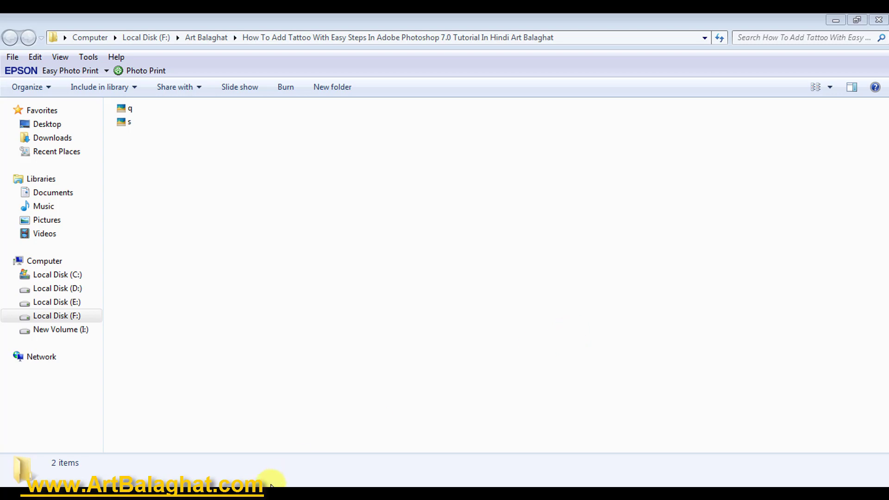
# Step: Launch Adobe Photoshop 7.0 from its taskbar button
pyautogui.click(307, 484)
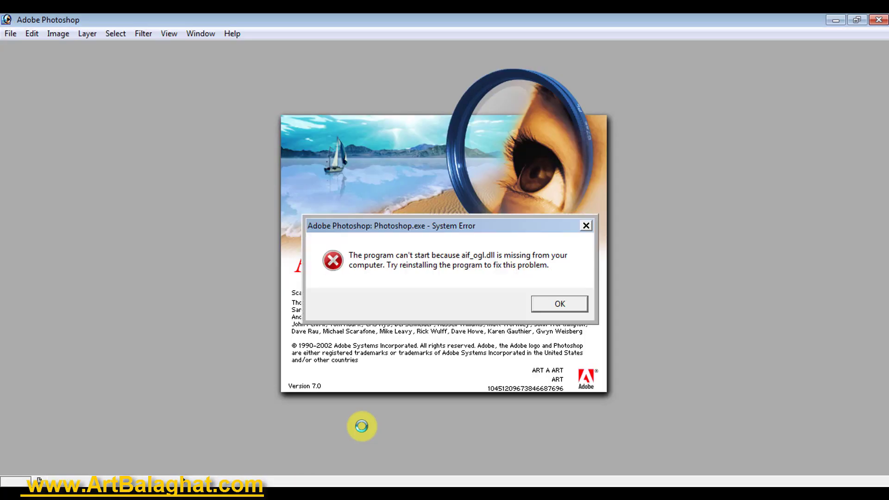
# Step: Drag the aif_ogl.dll System Error dialog up and to the right, out of the way
pyautogui.moveTo(502, 228)
pyautogui.mouseDown()
pyautogui.moveTo(629, 160)
pyautogui.moveTo(624, 181)
pyautogui.moveTo(607, 177)
pyautogui.moveTo(601, 158)
pyautogui.moveTo(623, 139)
pyautogui.moveTo(623, 155)
pyautogui.mouseUp()
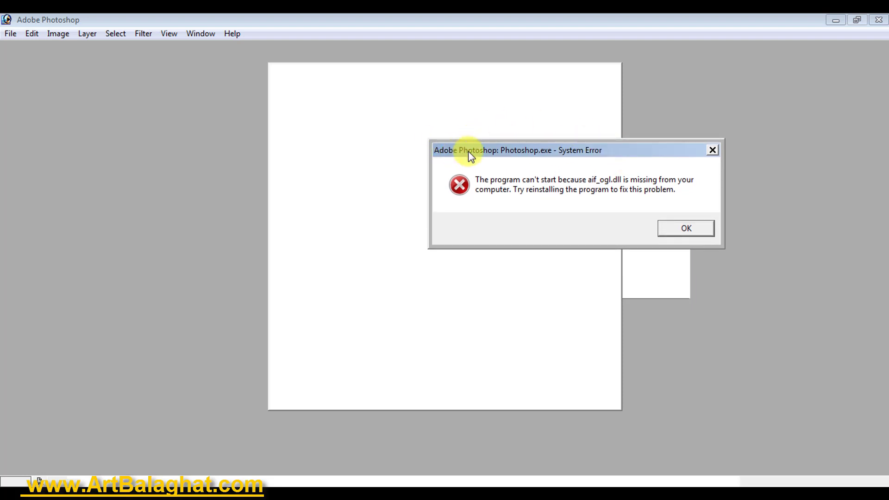
pyautogui.moveTo(612, 148); pyautogui.dragTo(618, 132)
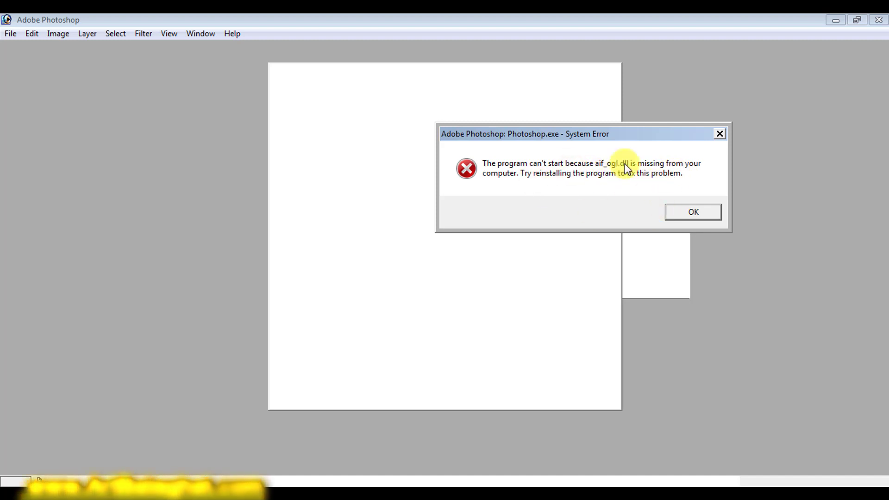
pyautogui.moveTo(620, 138); pyautogui.dragTo(630, 137)
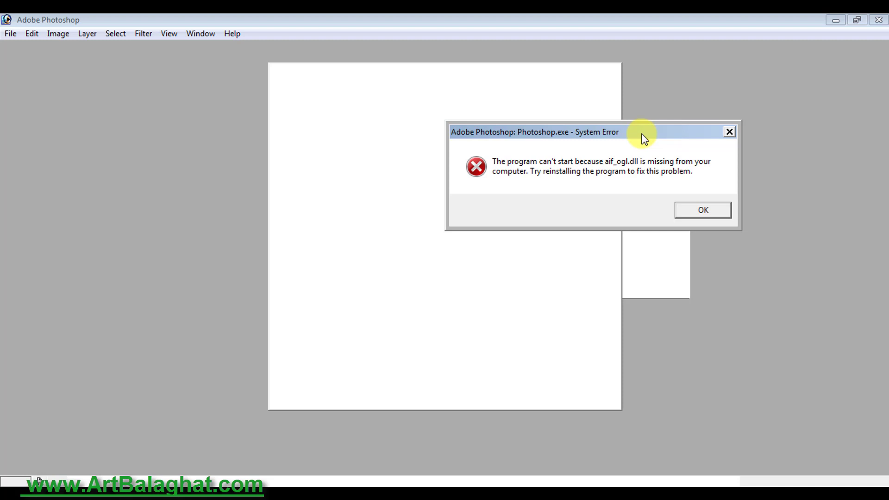
pyautogui.moveTo(642, 135); pyautogui.dragTo(687, 119)
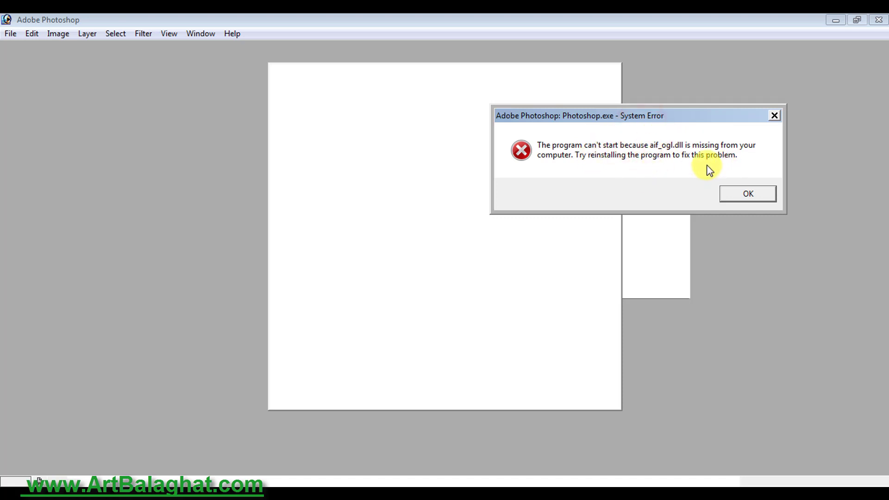
pyautogui.moveTo(662, 116)
pyautogui.mouseDown()
pyautogui.moveTo(612, 110)
pyautogui.moveTo(630, 112)
pyautogui.mouseUp()
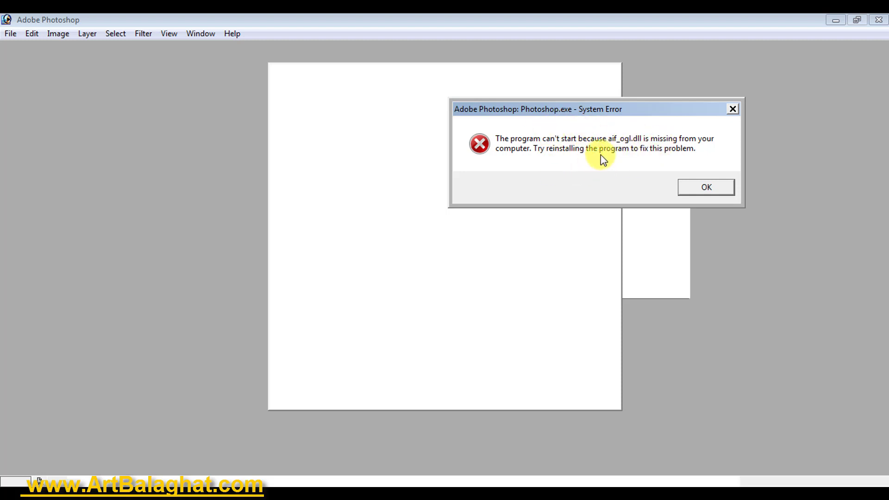
pyautogui.moveTo(662, 107)
pyautogui.mouseDown()
pyautogui.moveTo(666, 91)
pyautogui.moveTo(640, 99)
pyautogui.mouseUp()
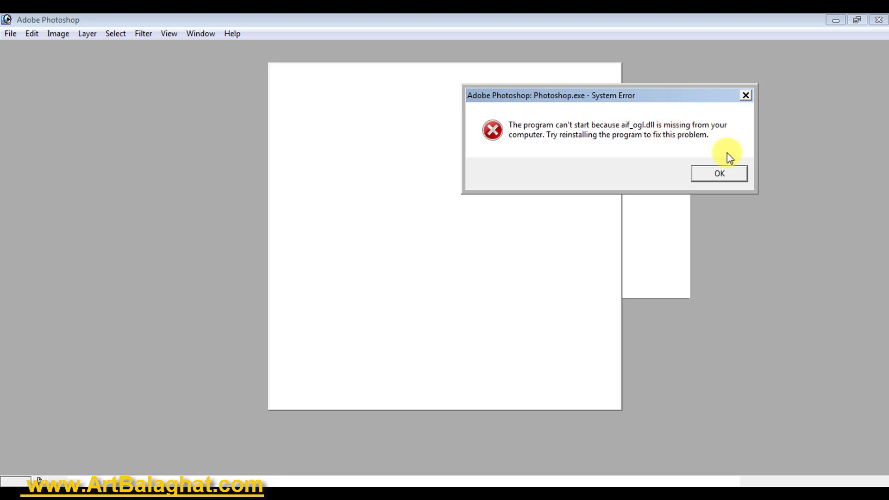
# Step: Dismiss the aif_ogl.dll error and close the History, Color and Navigator palettes
pyautogui.click(711, 174)
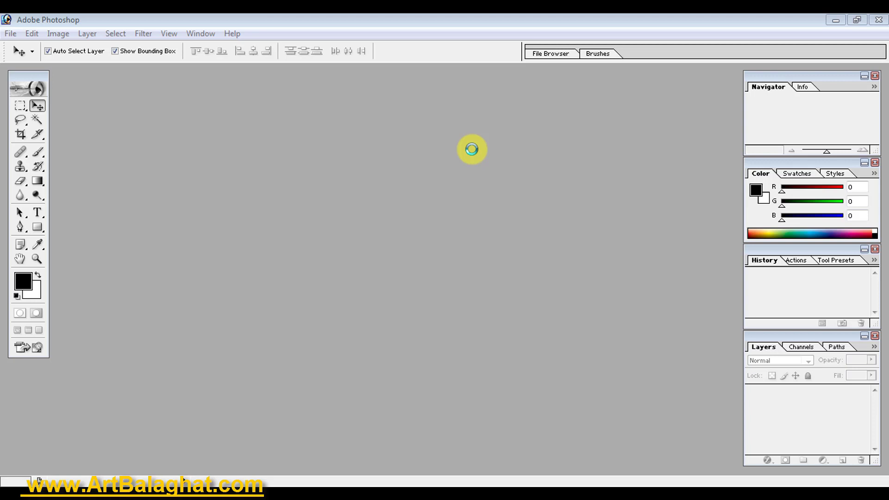
pyautogui.click(480, 152)
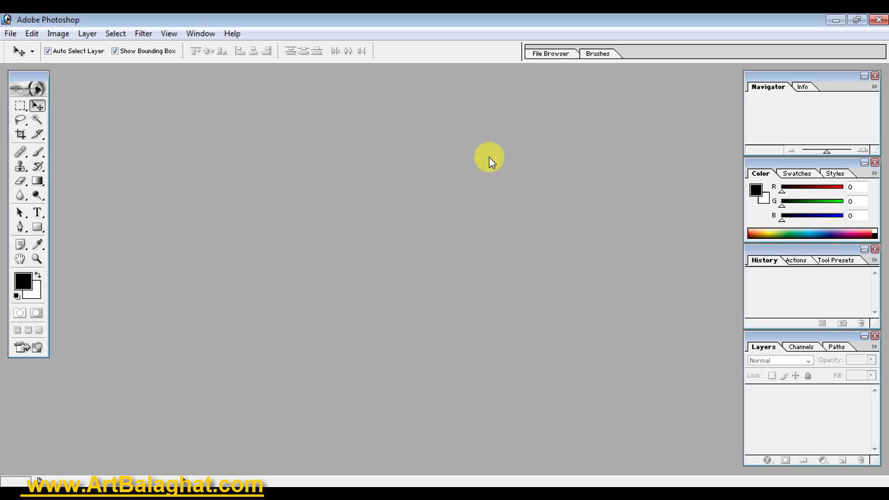
pyautogui.click(874, 249)
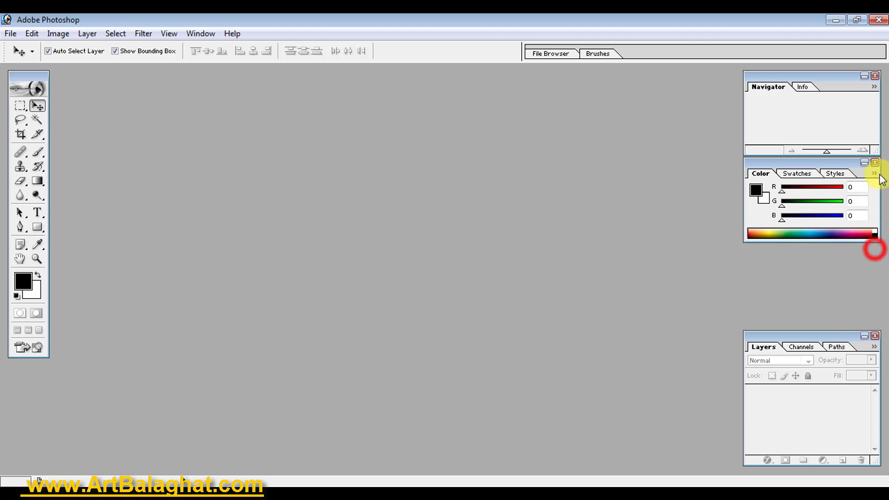
pyautogui.click(874, 162)
pyautogui.click(875, 76)
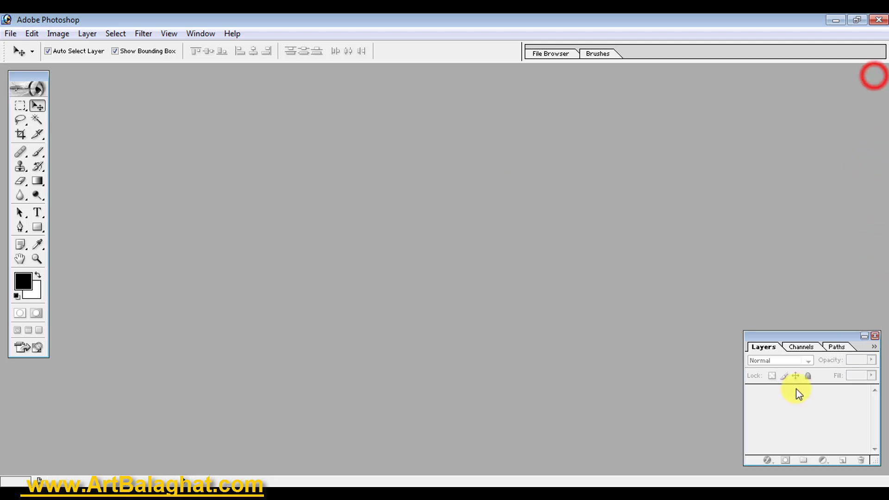
# Step: Move the Layers palette to the top, make it taller, and re-dock the toolbox
pyautogui.moveTo(797, 336); pyautogui.dragTo(800, 79)
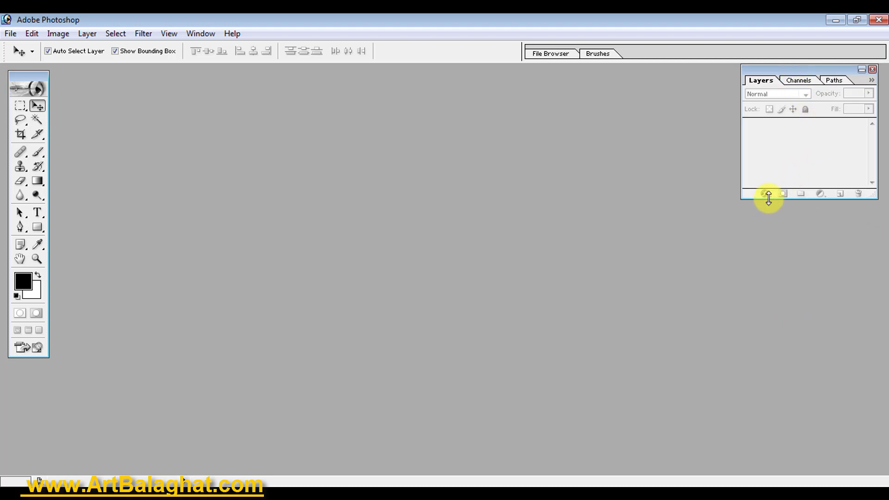
pyautogui.moveTo(768, 198); pyautogui.dragTo(788, 349)
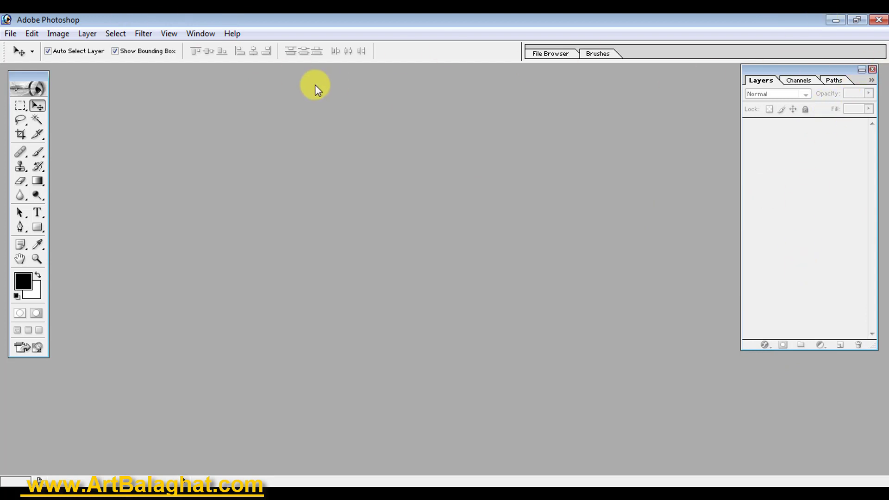
pyautogui.click(209, 35)
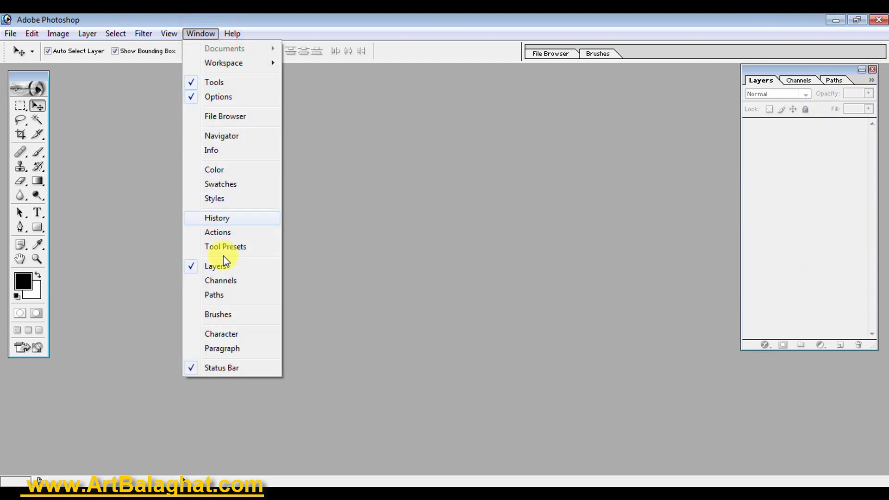
pyautogui.click(73, 117)
pyautogui.moveTo(34, 78)
pyautogui.mouseDown()
pyautogui.moveTo(182, 106)
pyautogui.moveTo(30, 73)
pyautogui.mouseUp()
# Step: Show the tutorial folder's images as large icons in Windows Explorer
pyautogui.click(208, 133)
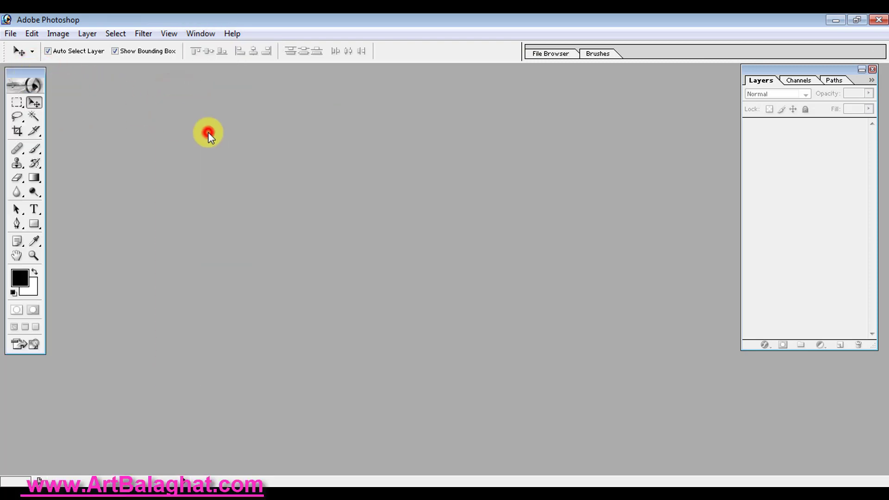
pyautogui.click(104, 483)
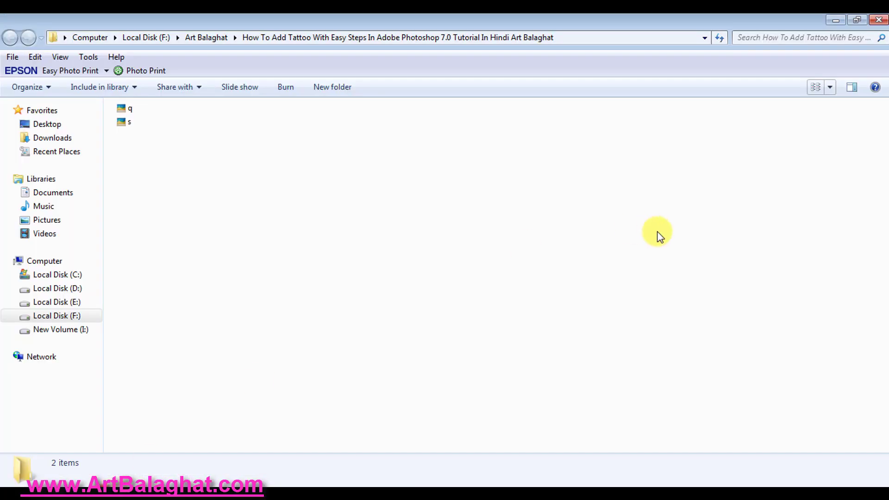
pyautogui.rightClick(257, 150)
pyautogui.click(350, 163)
pyautogui.click(422, 174)
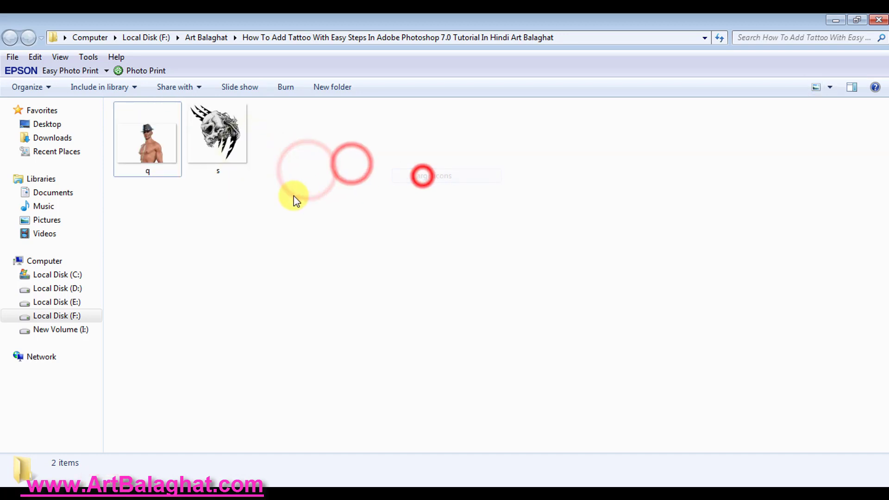
# Step: Open the man photo q.png in Photoshop by dragging it over
pyautogui.click(200, 134)
pyautogui.moveTo(156, 153); pyautogui.dragTo(303, 465)
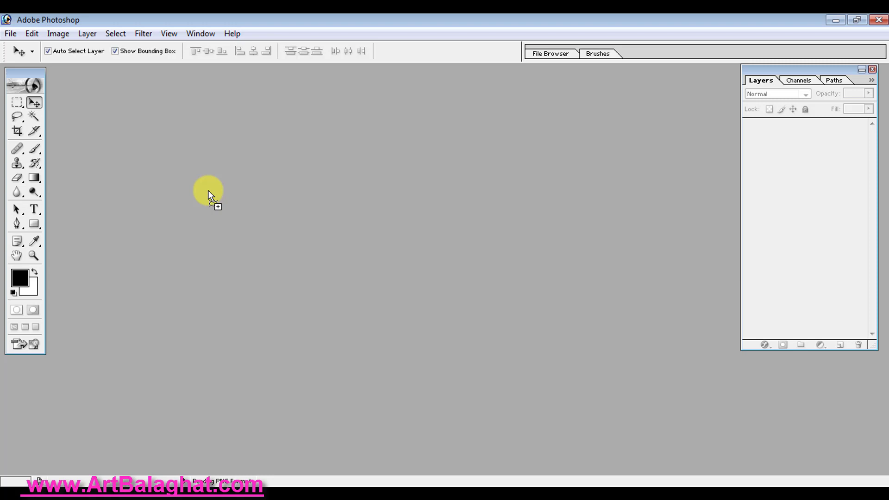
pyautogui.moveTo(303, 465); pyautogui.dragTo(208, 190)
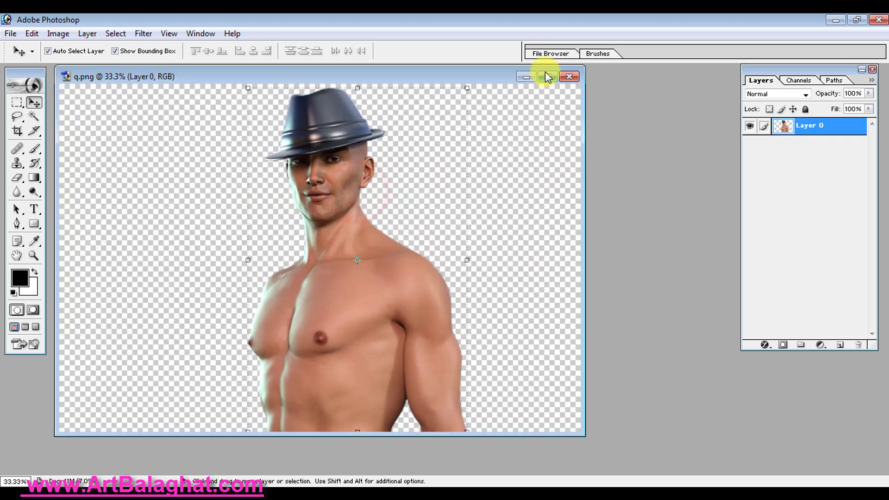
# Step: Maximize the man photo window and bring the skull image s.png into Photoshop
pyautogui.click(547, 78)
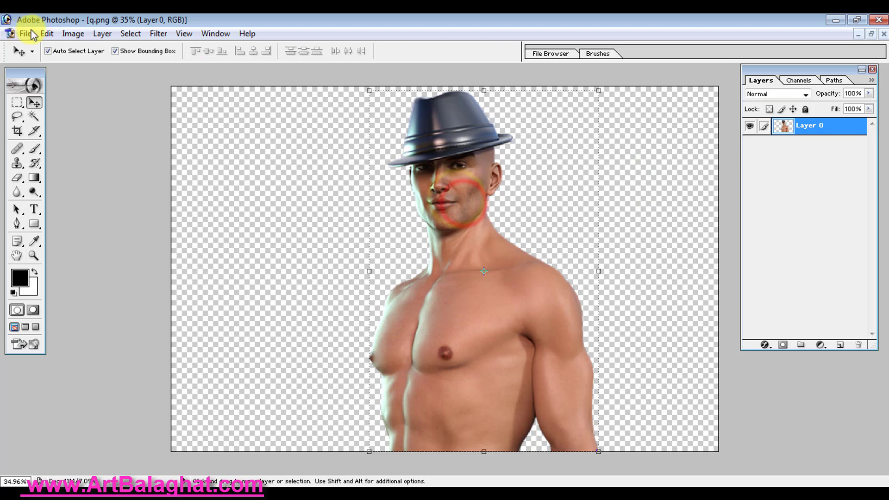
pyautogui.click(25, 33)
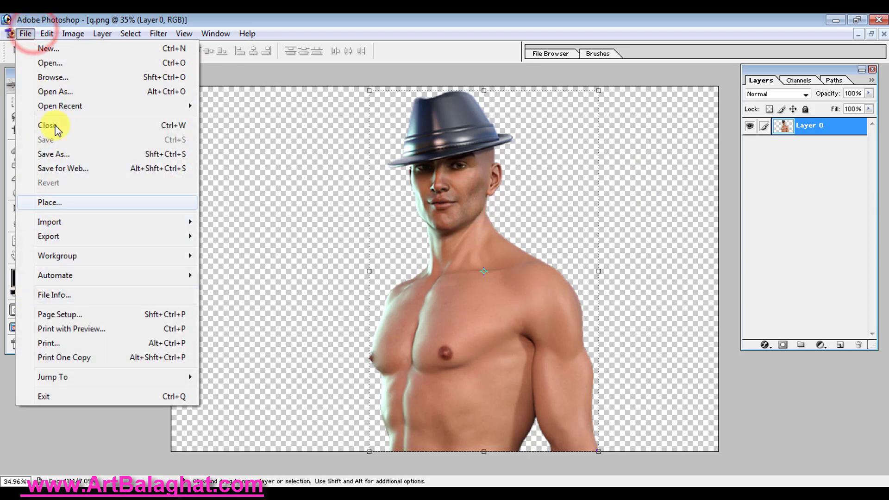
pyautogui.click(101, 227)
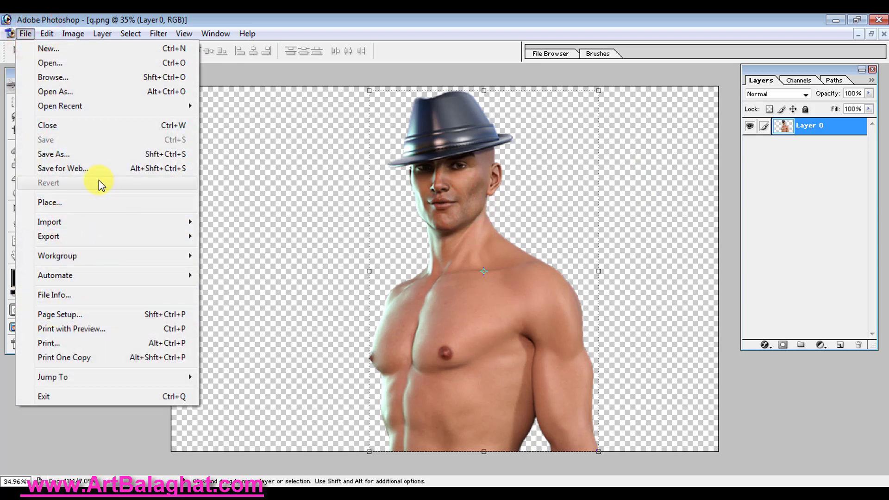
pyautogui.click(311, 46)
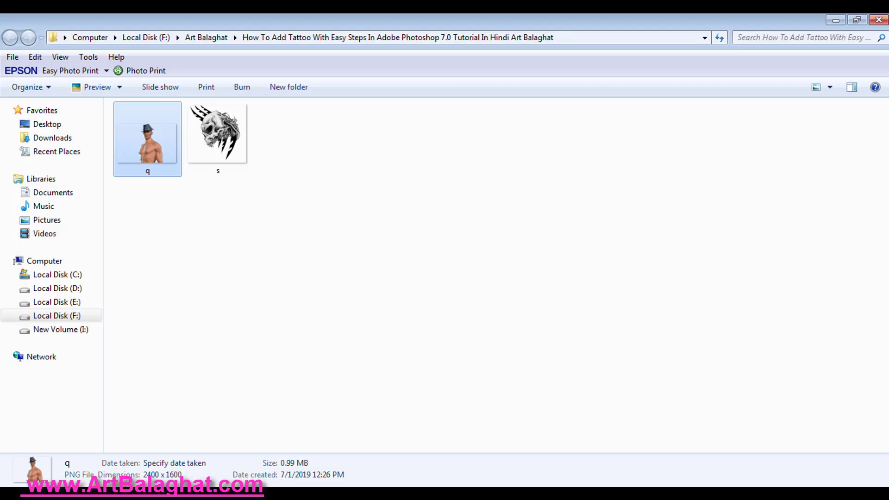
pyautogui.moveTo(212, 156); pyautogui.dragTo(451, 188)
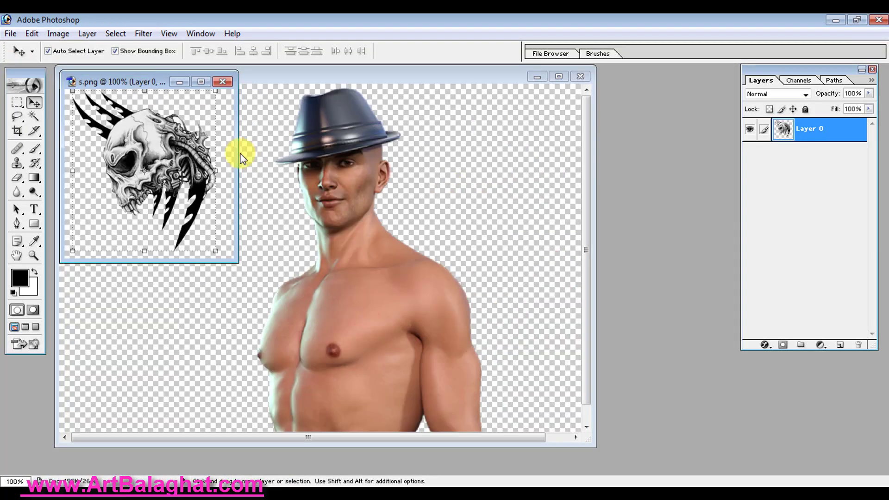
pyautogui.moveTo(175, 149); pyautogui.dragTo(181, 128)
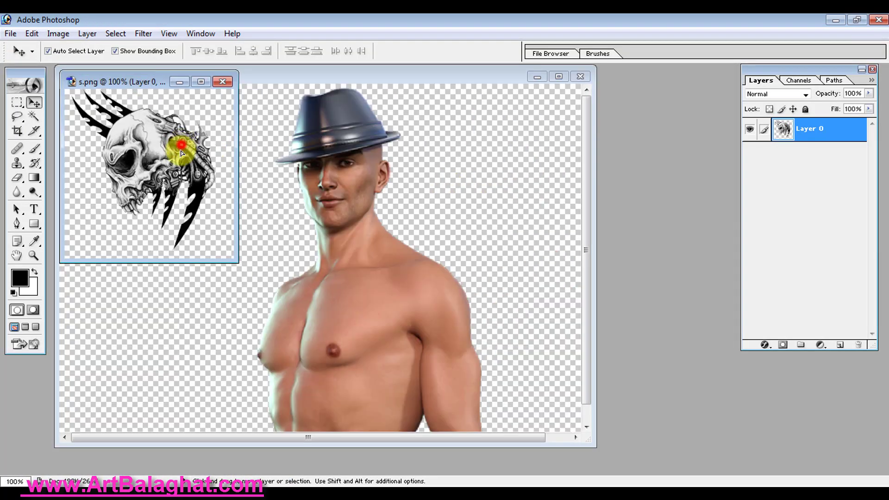
# Step: Arrange the skull and man photo windows and select the entire skull canvas
pyautogui.click(116, 34)
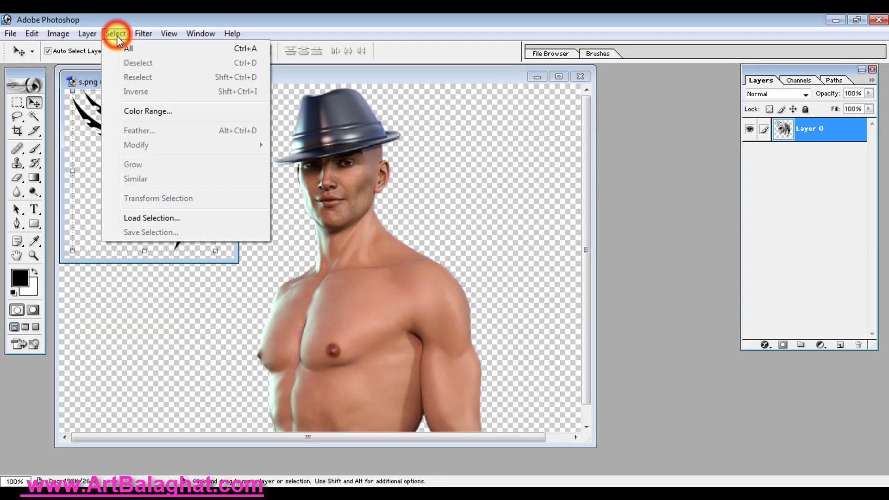
pyautogui.click(121, 50)
pyautogui.moveTo(234, 254); pyautogui.dragTo(342, 367)
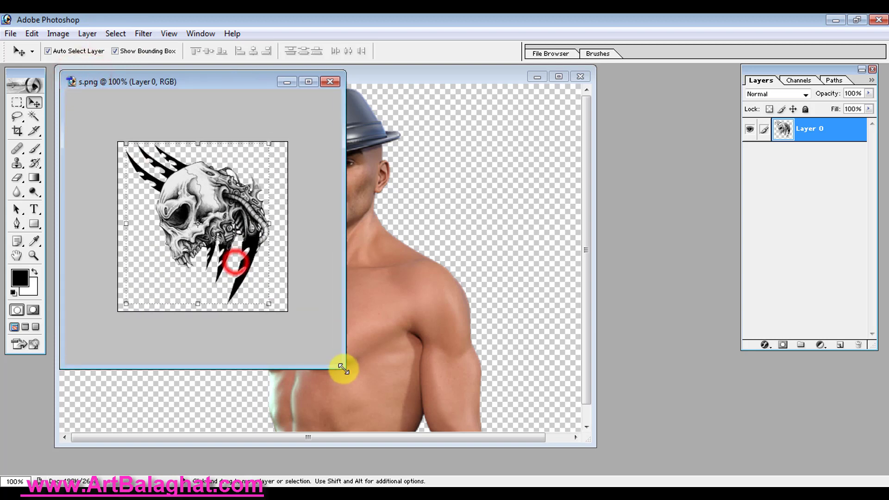
pyautogui.click(402, 78)
pyautogui.moveTo(476, 78); pyautogui.dragTo(597, 112)
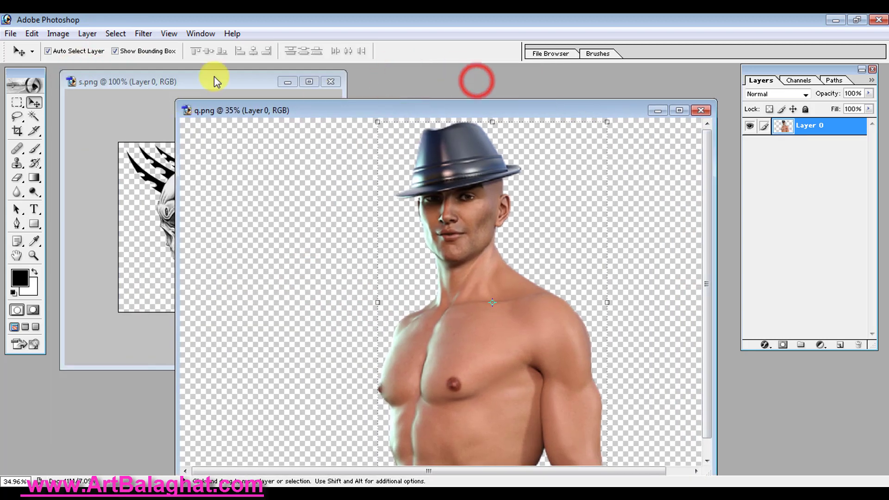
pyautogui.click(205, 78)
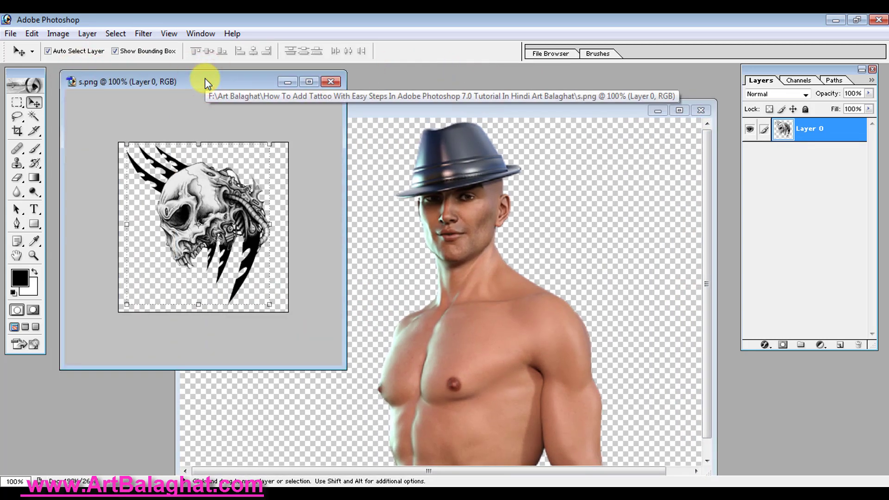
pyautogui.click(117, 34)
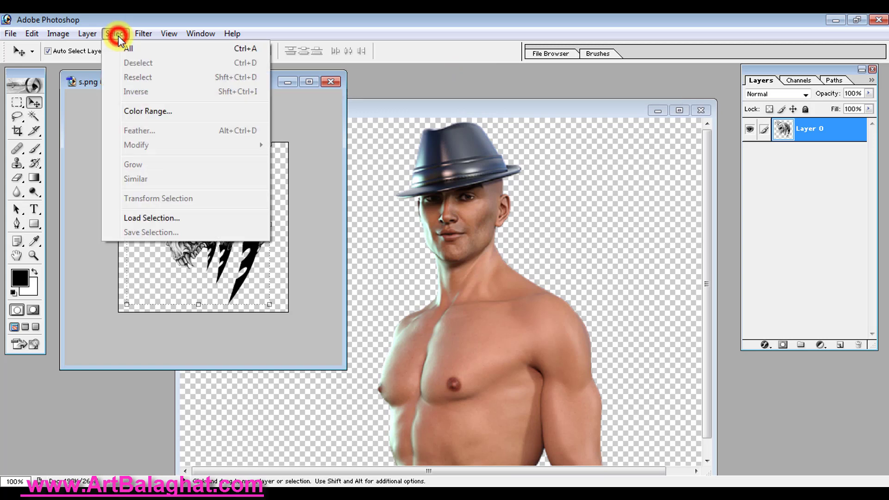
pyautogui.click(374, 15)
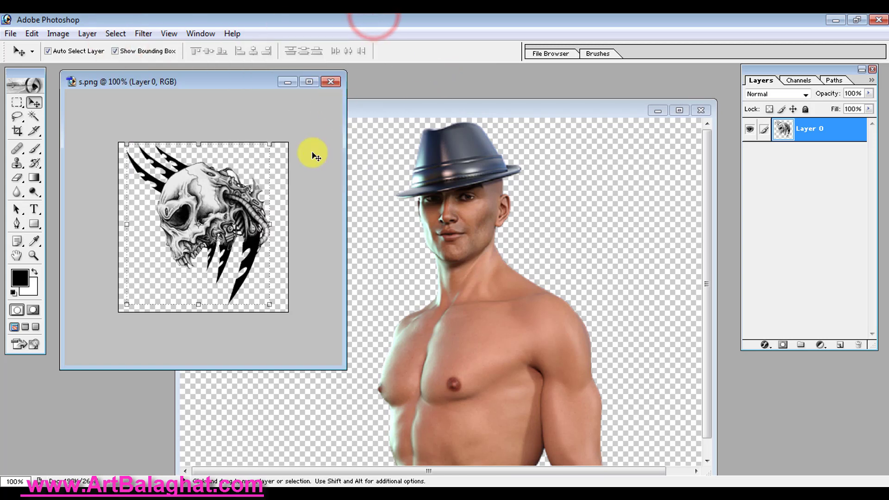
pyautogui.click(122, 33)
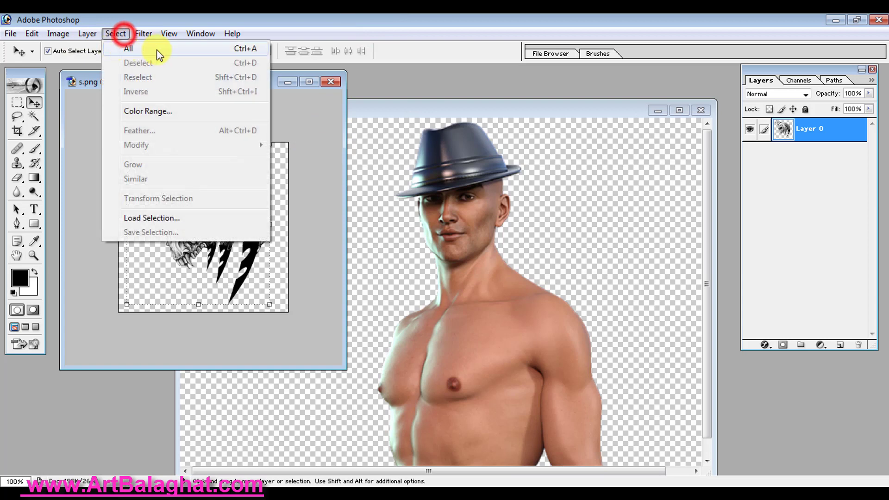
pyautogui.click(141, 49)
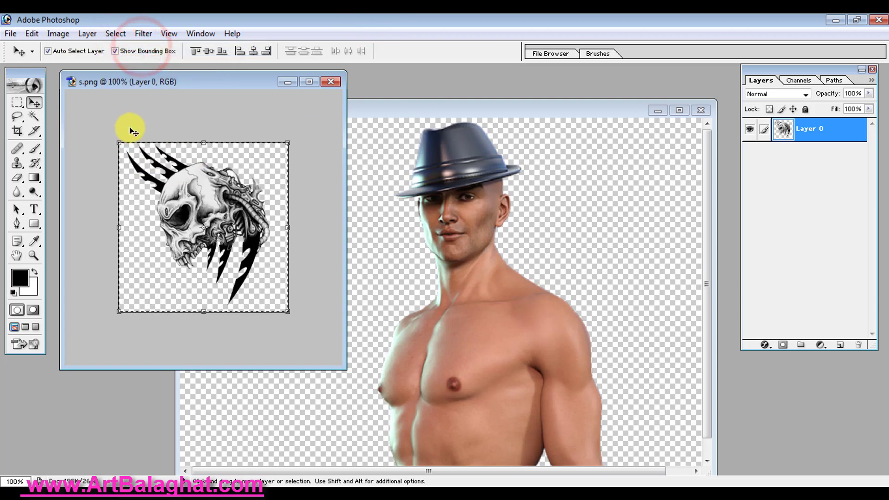
pyautogui.moveTo(192, 150); pyautogui.dragTo(430, 253)
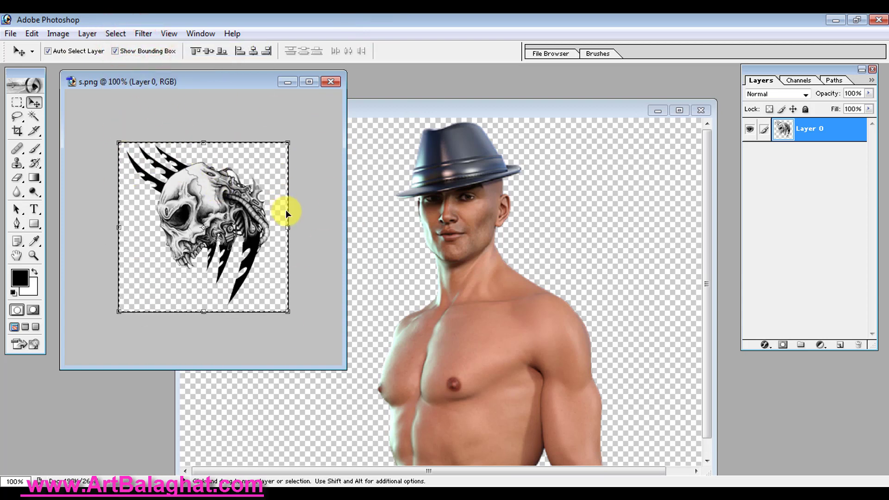
pyautogui.keyDown('ctrl'); pyautogui.click(782, 130); pyautogui.keyUp('ctrl')
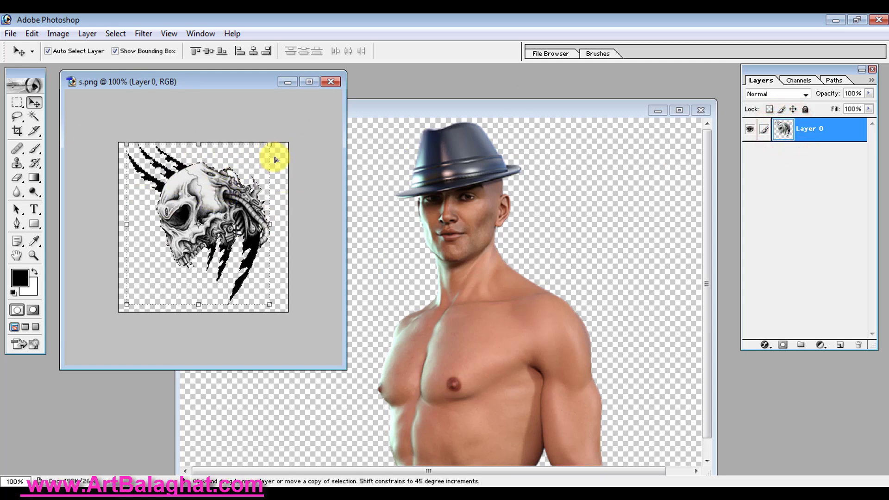
# Step: Select all of s.png, copy it, and close it without saving
pyautogui.click(115, 33)
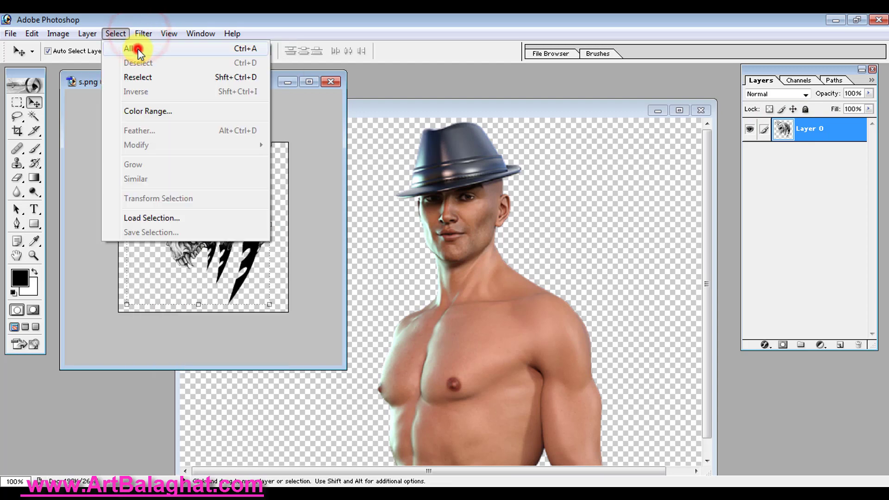
pyautogui.click(138, 50)
pyautogui.click(32, 34)
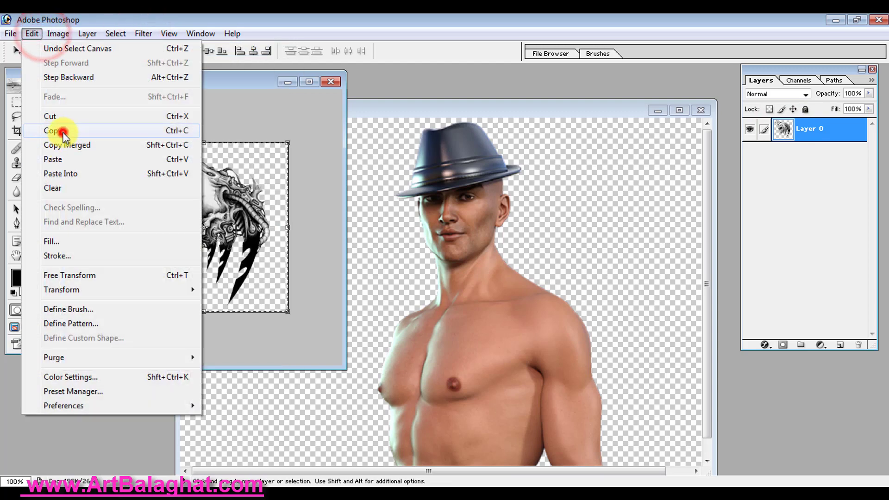
pyautogui.click(63, 132)
pyautogui.click(330, 82)
pyautogui.click(440, 201)
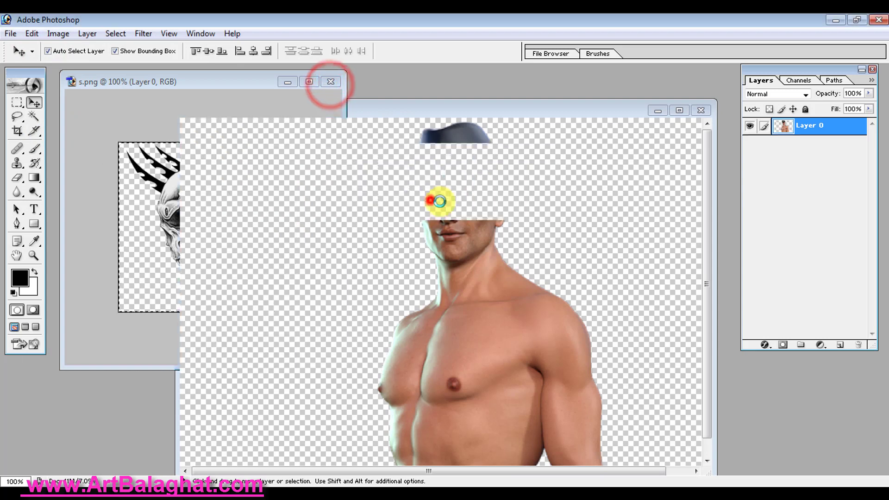
pyautogui.click(468, 351)
# Step: Paste the skull onto the man's photo and move it onto his upper chest
pyautogui.click(32, 34)
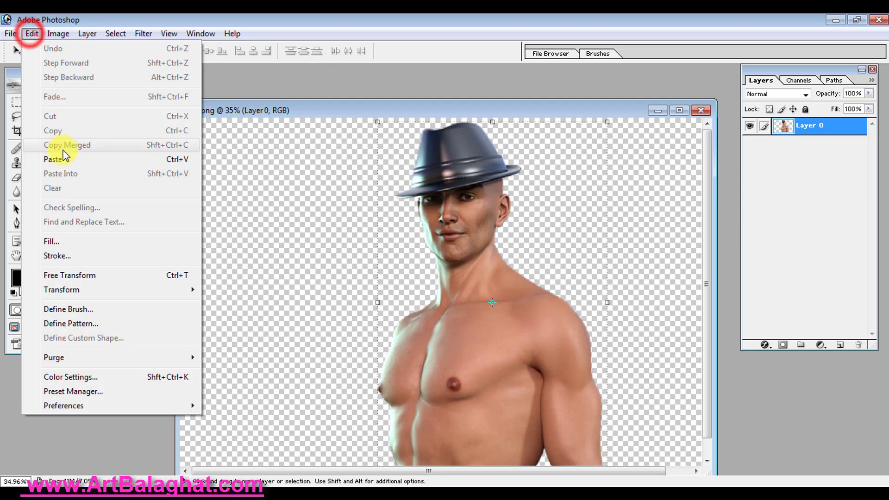
pyautogui.click(64, 156)
pyautogui.moveTo(442, 282); pyautogui.dragTo(418, 359)
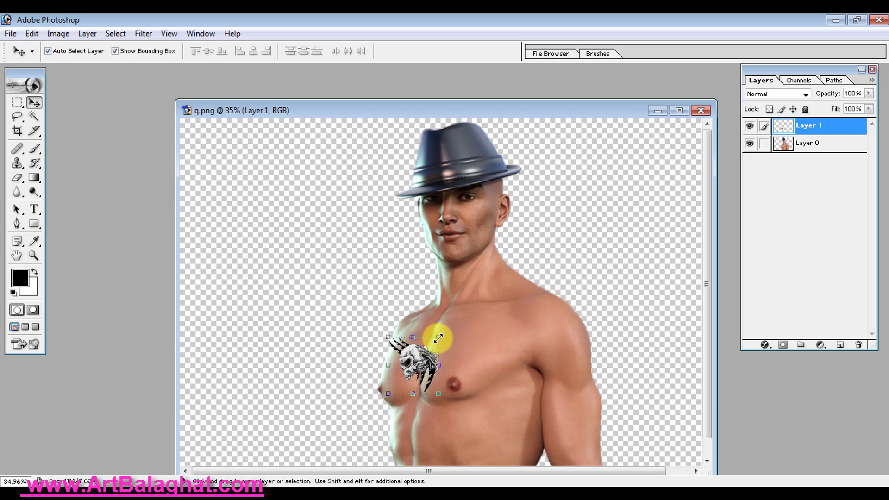
pyautogui.moveTo(418, 354); pyautogui.dragTo(475, 312)
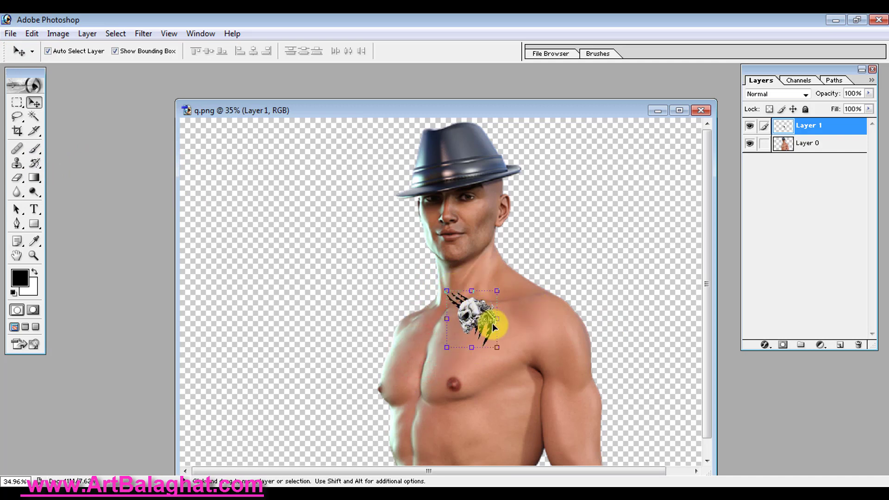
pyautogui.click(116, 51)
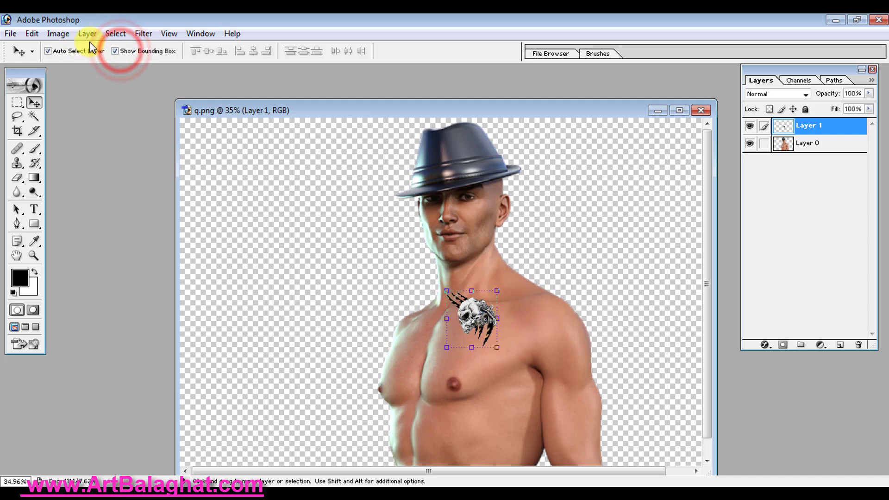
pyautogui.click(40, 98)
# Step: Flip the tattoo horizontally and move it to the left side of the chest
pyautogui.click(32, 34)
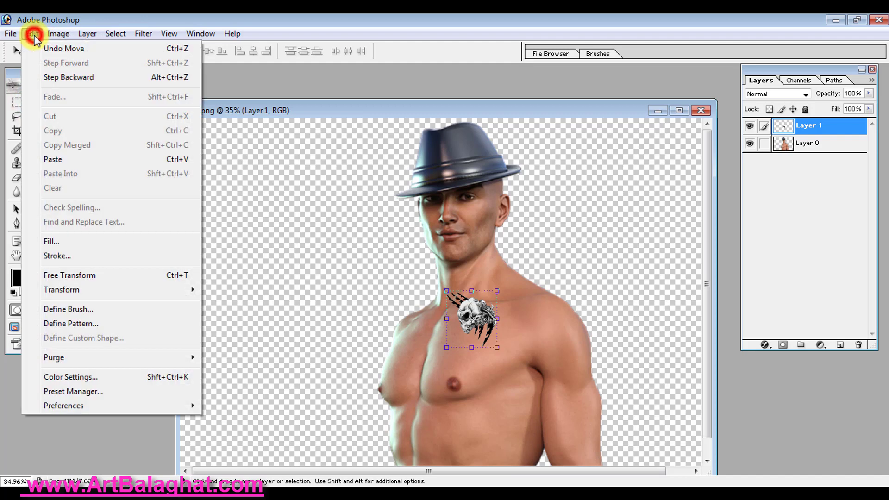
pyautogui.click(92, 285)
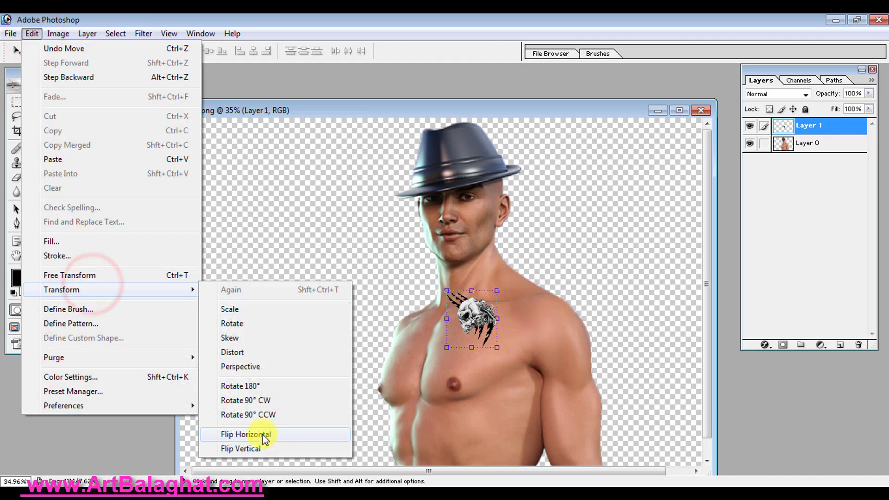
pyautogui.click(278, 435)
pyautogui.moveTo(475, 303); pyautogui.dragTo(401, 342)
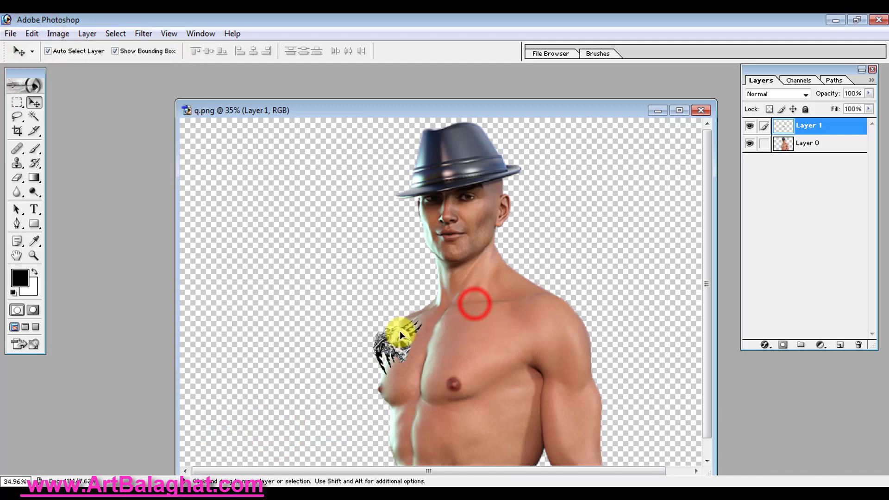
# Step: Free Transform the tattoo to about 131%, tilt it slightly, and commit
pyautogui.click(32, 34)
pyautogui.click(85, 288)
pyautogui.moveTo(423, 325)
pyautogui.mouseDown()
pyautogui.moveTo(480, 298)
pyautogui.moveTo(495, 329)
pyautogui.moveTo(497, 318)
pyautogui.mouseUp()
pyautogui.moveTo(404, 355); pyautogui.dragTo(406, 356)
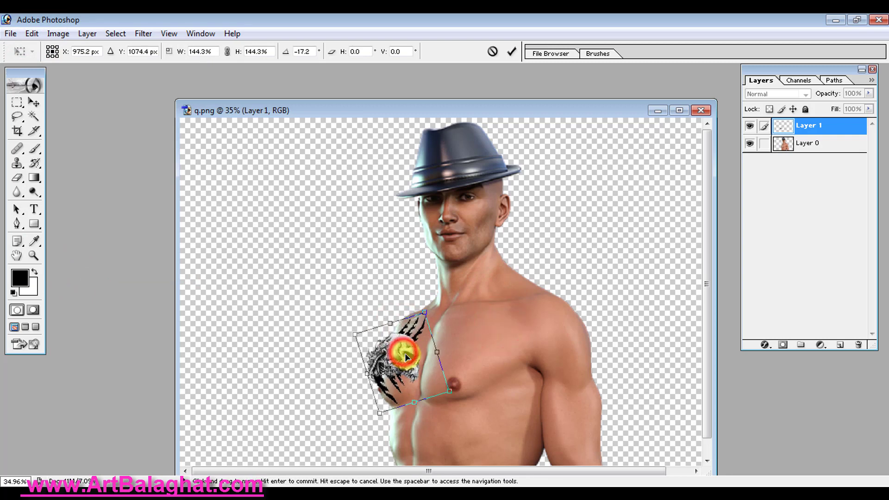
pyautogui.doubleClick(404, 351)
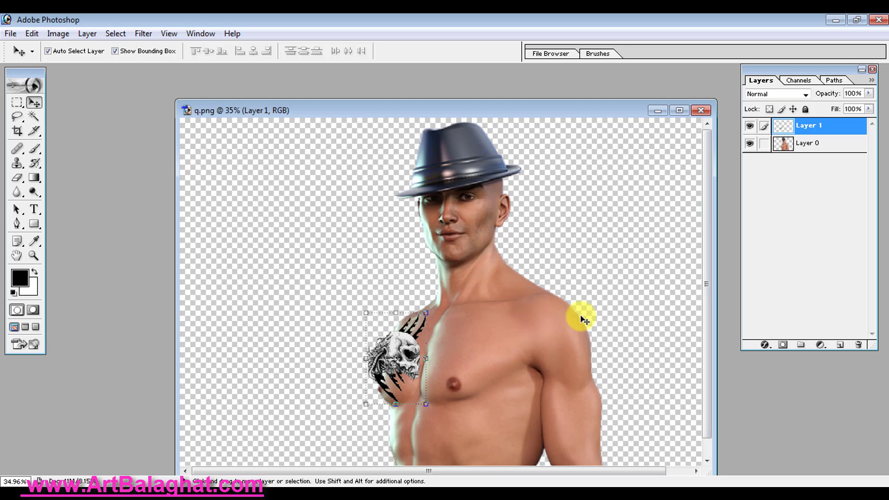
# Step: Load the man's outline from Layer 0 and invert the selection
pyautogui.rightClick(477, 187)
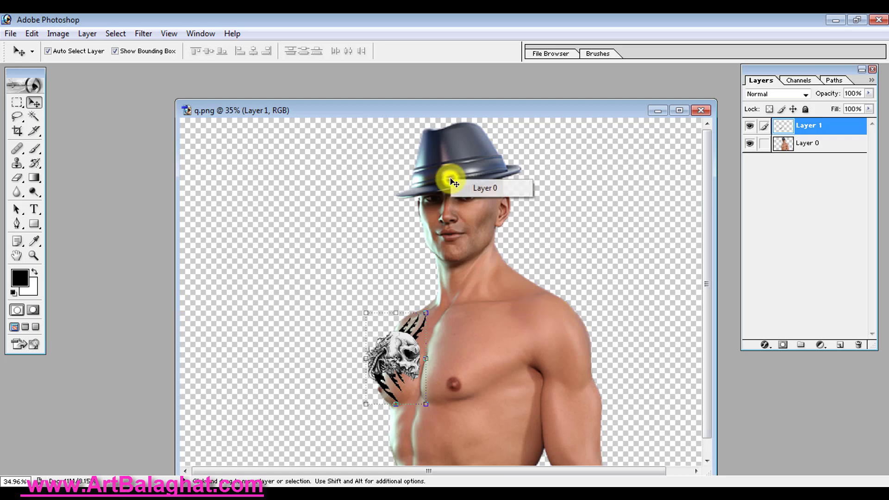
pyautogui.click(484, 187)
pyautogui.click(810, 145)
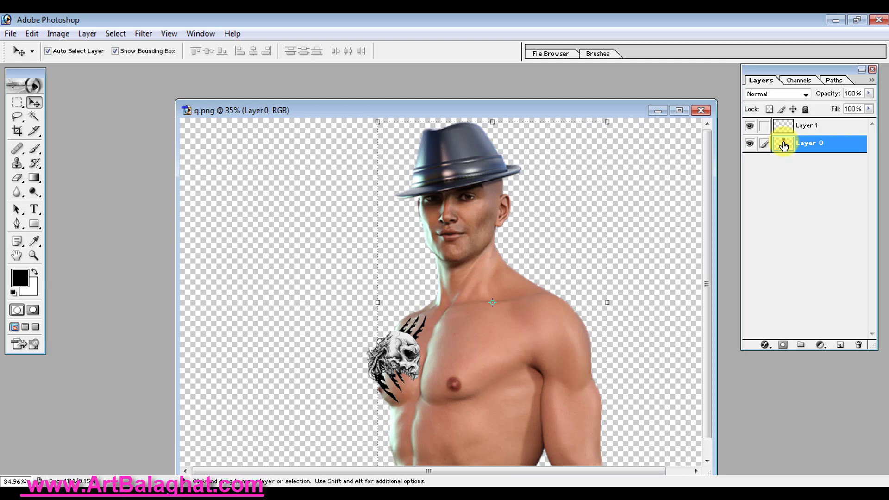
pyautogui.keyDown('ctrl'); pyautogui.click(786, 146); pyautogui.keyUp('ctrl')
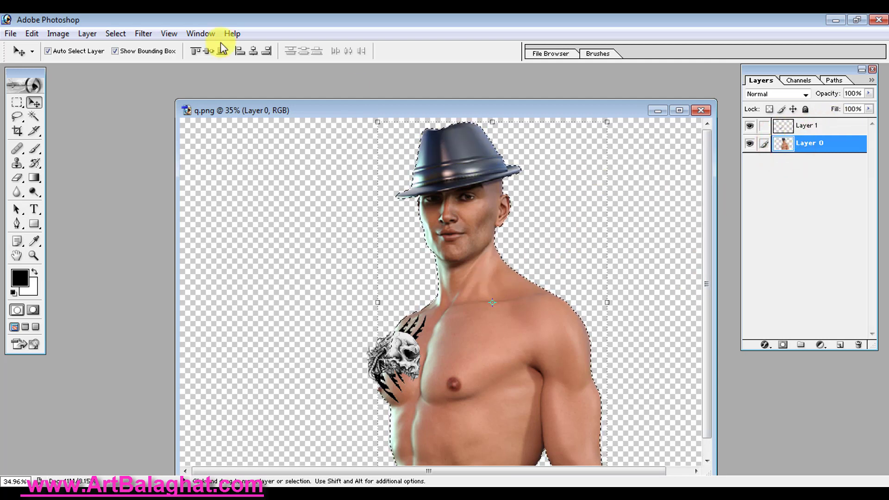
pyautogui.click(116, 34)
pyautogui.click(140, 92)
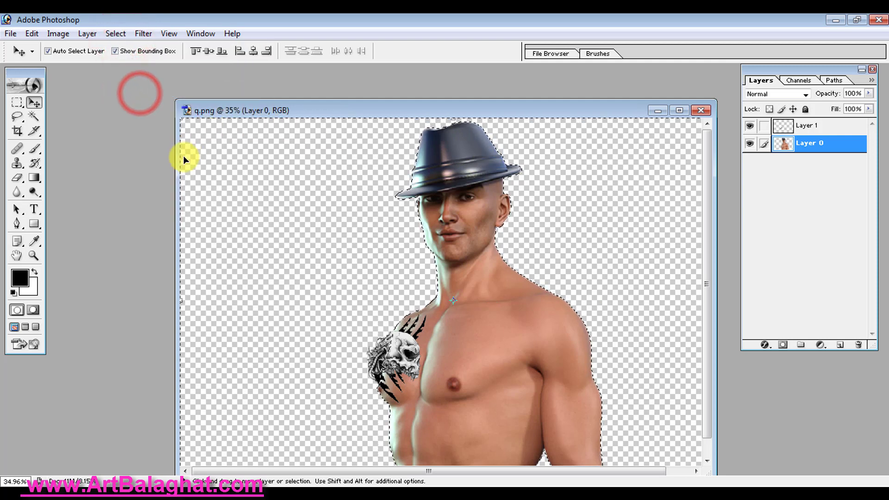
# Step: Make the tattoo's Layer 1 active and deselect with Ctrl+D
pyautogui.click(815, 125)
pyautogui.rightClick(416, 343)
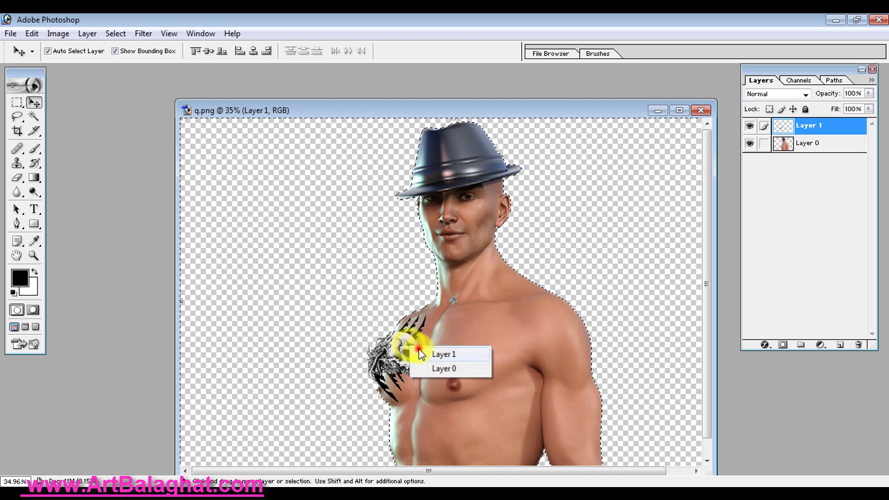
pyautogui.click(438, 353)
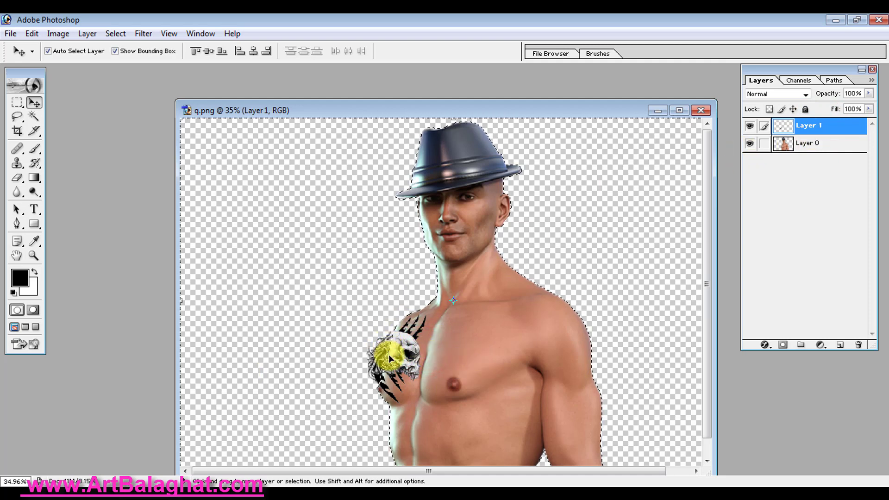
pyautogui.hotkey('ctrl', 'd')
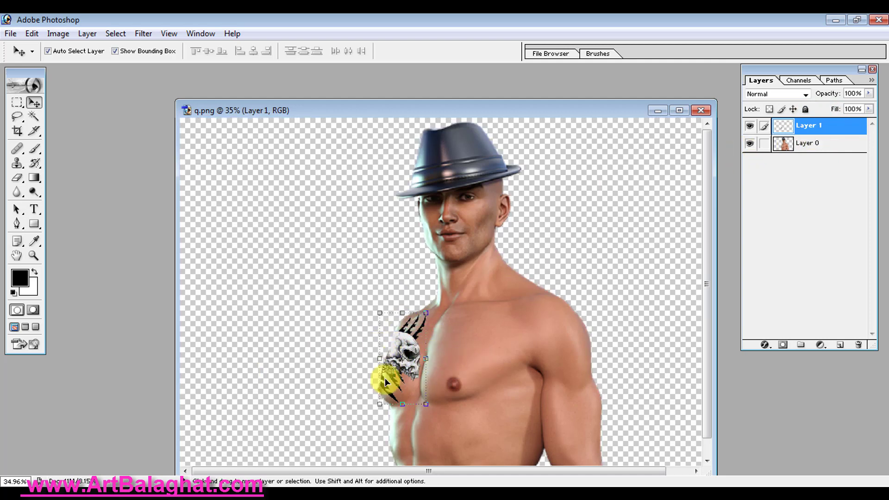
pyautogui.click(595, 256)
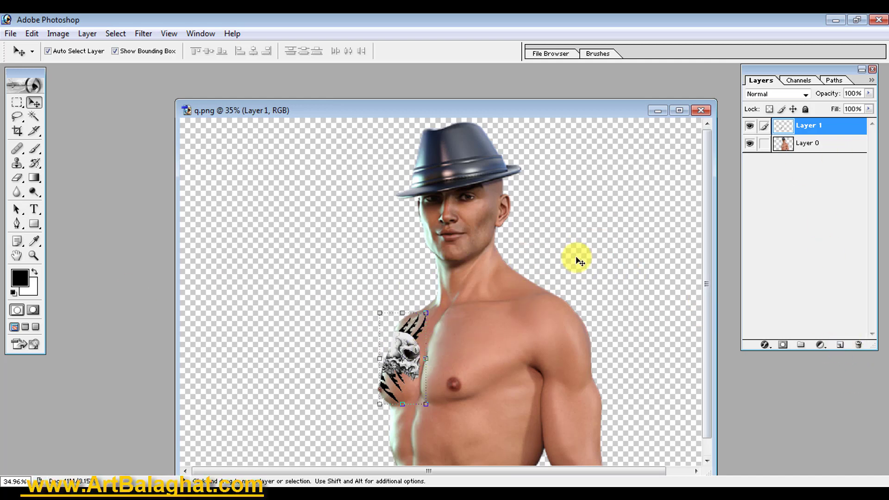
# Step: Add a new Layer 2 filled with cyan and move it beneath the man's layer
pyautogui.click(839, 346)
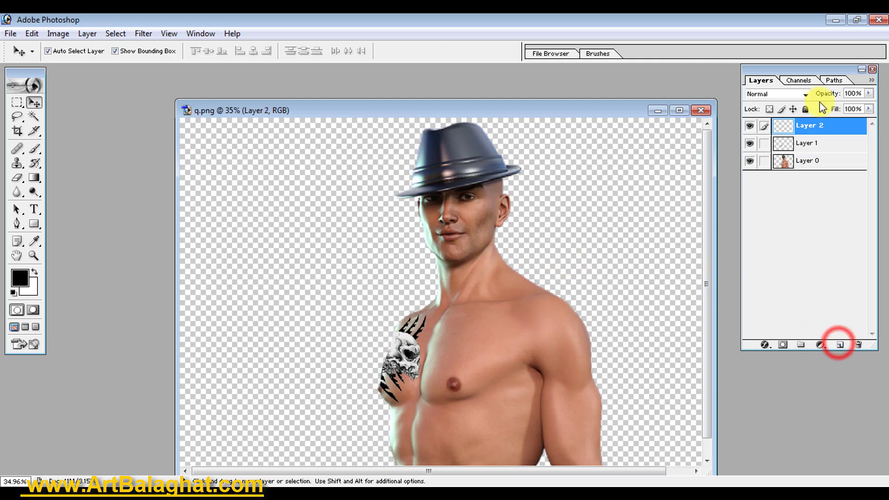
pyautogui.click(32, 288)
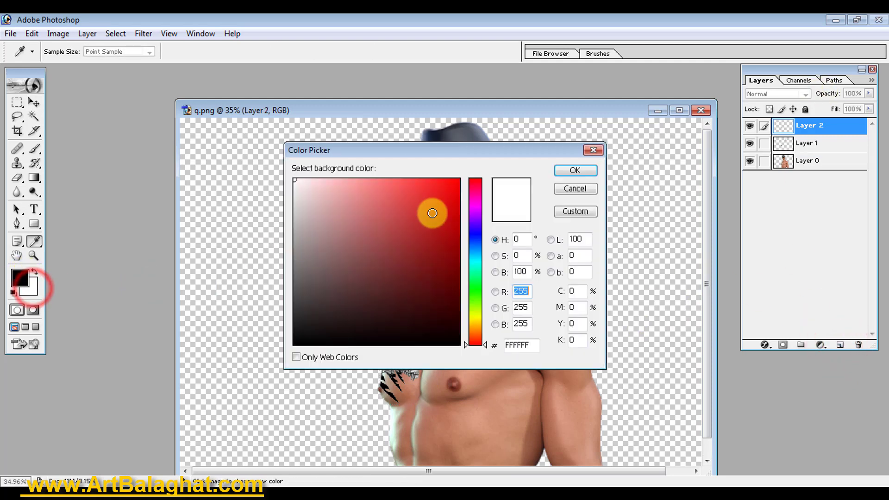
pyautogui.moveTo(475, 234); pyautogui.dragTo(475, 262)
pyautogui.click(425, 191)
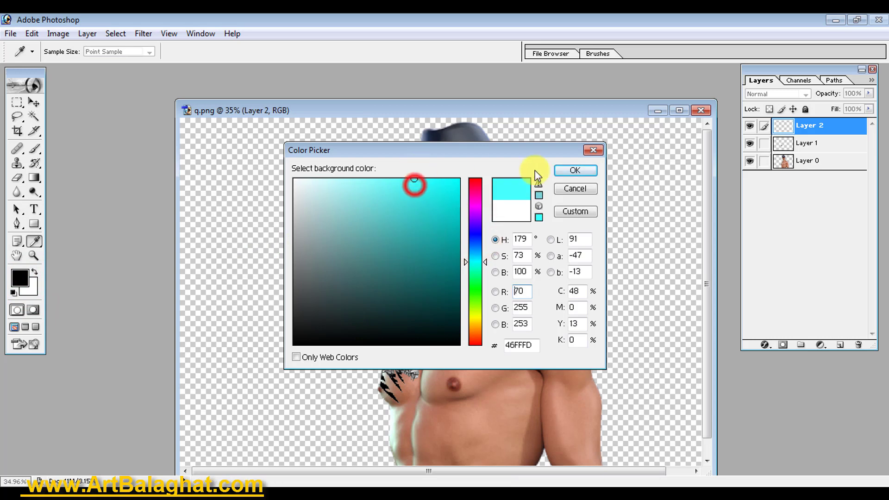
pyautogui.click(575, 170)
pyautogui.press('v')
pyautogui.hotkey('ctrl', 'BackSpace')
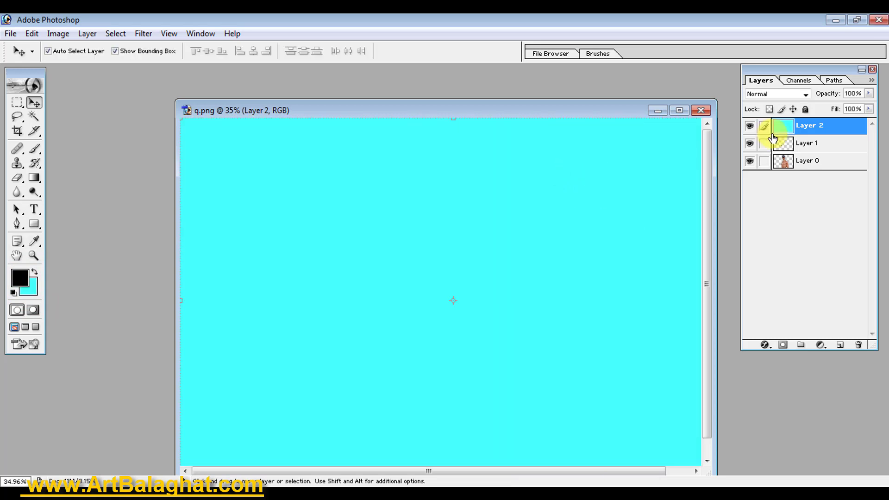
pyautogui.moveTo(772, 138); pyautogui.dragTo(817, 168)
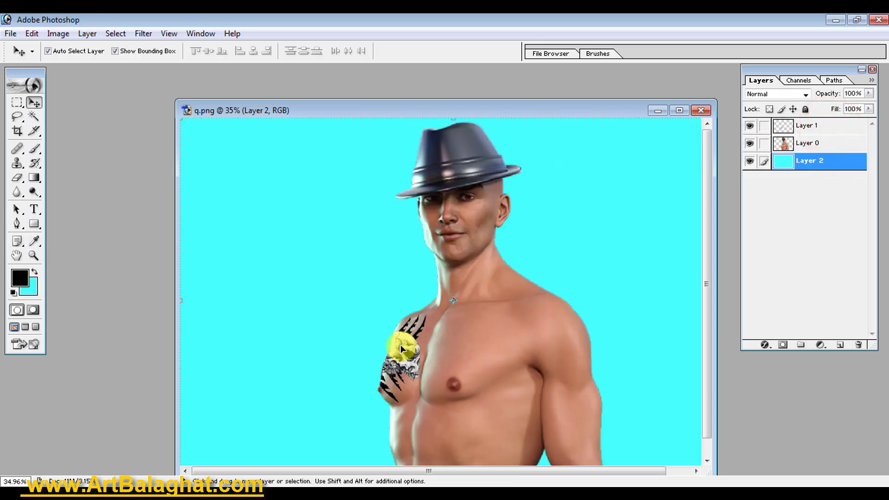
# Step: Shift Layer 2's hue to blue with Hue/Saturation, then reselect the tattoo's Layer 1
pyautogui.click(400, 345)
pyautogui.click(804, 168)
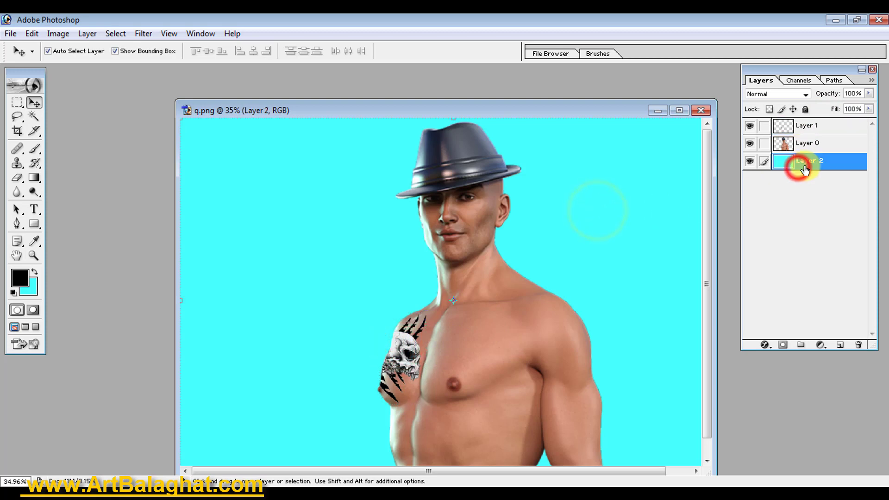
pyautogui.click(60, 34)
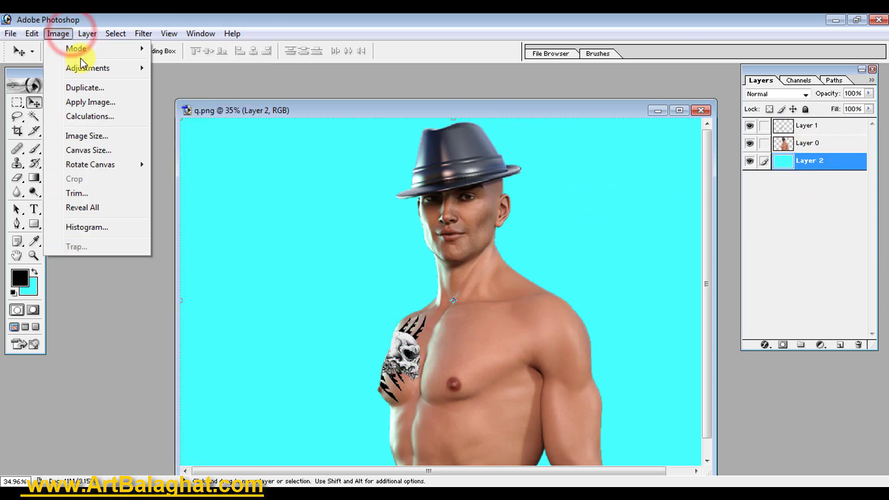
pyautogui.moveTo(88, 67)
pyautogui.click(283, 173)
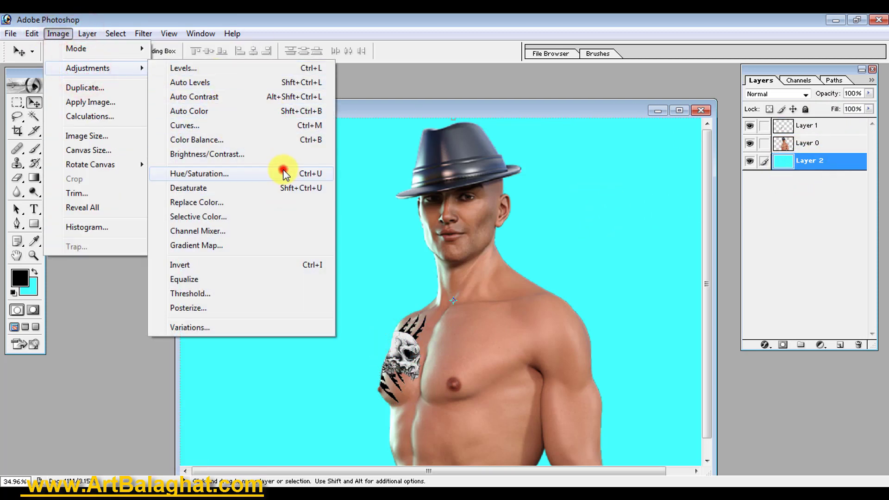
pyautogui.moveTo(417, 226); pyautogui.dragTo(444, 224)
pyautogui.click(536, 202)
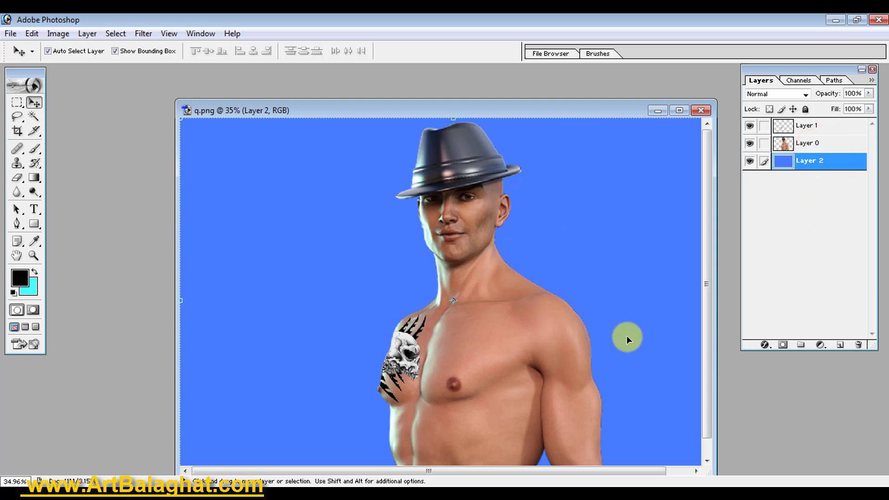
pyautogui.click(403, 355)
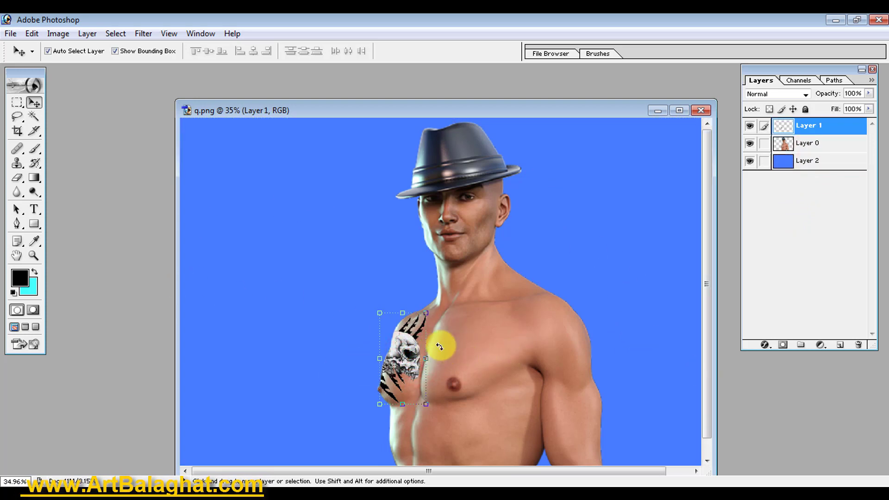
pyautogui.rightClick(842, 132)
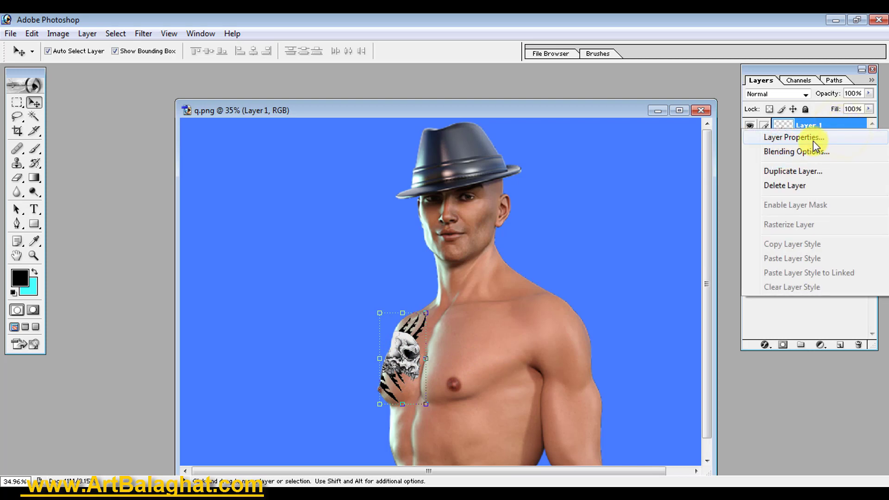
# Step: Make Layer 1 active and open the Layer menu toward its Layer Style options
pyautogui.click(860, 123)
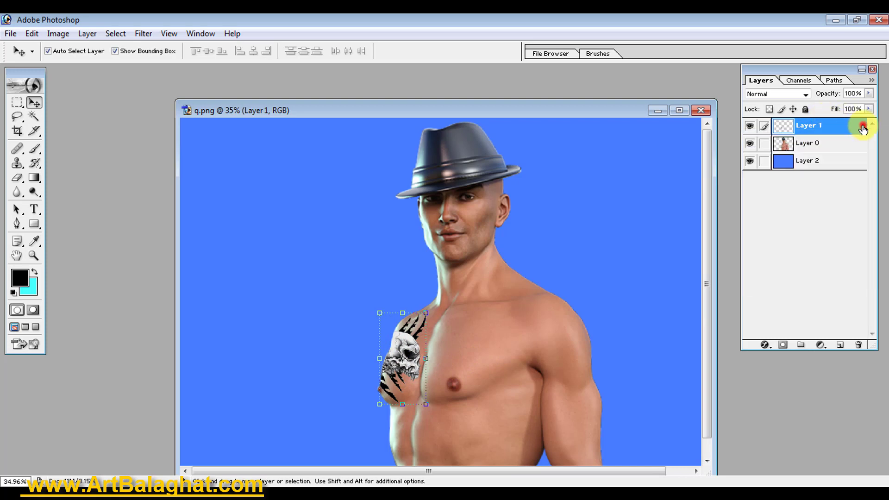
pyautogui.click(87, 34)
pyautogui.click(813, 125)
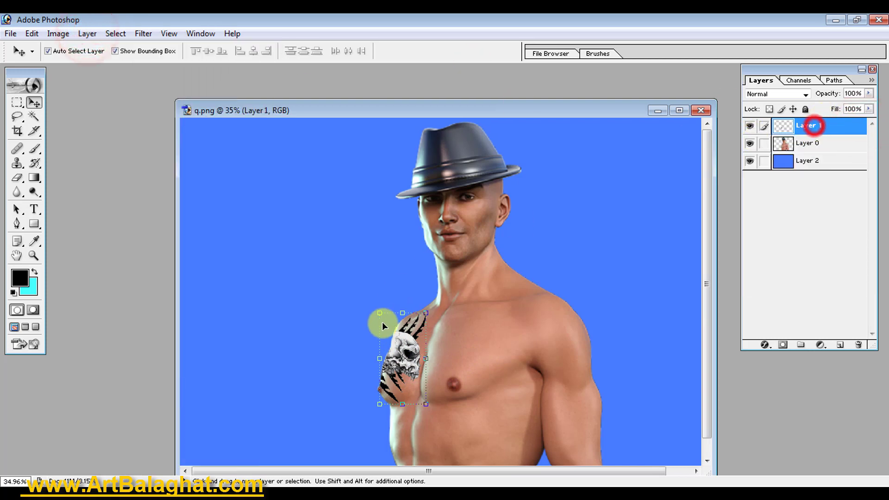
pyautogui.rightClick(405, 339)
pyautogui.click(433, 354)
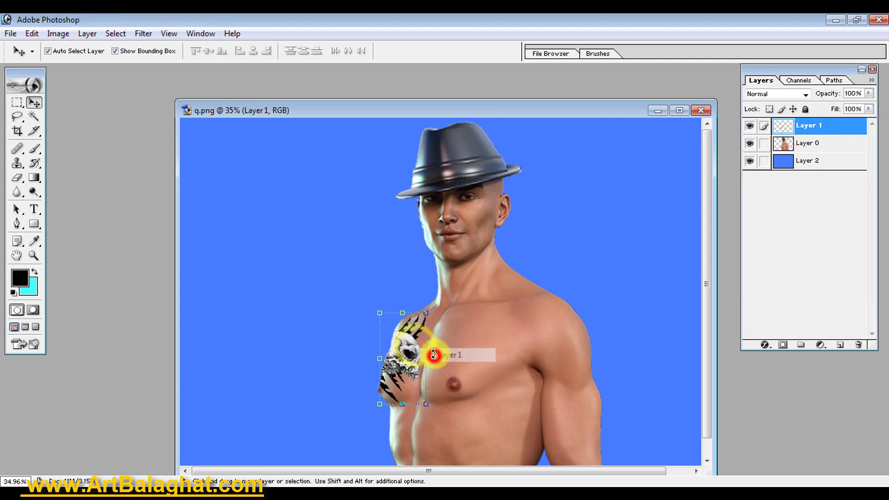
pyautogui.click(88, 33)
pyautogui.moveTo(115, 111)
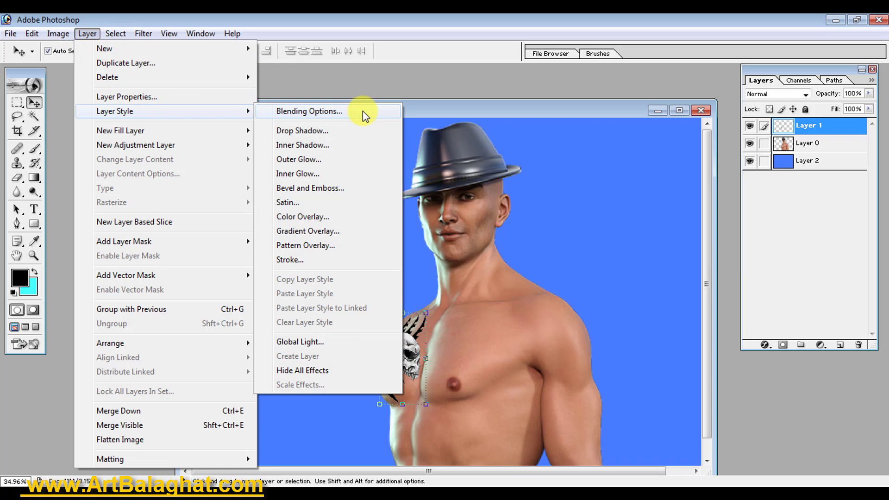
# Step: Alt-split Layer 1's Underlying Layer Blend If white slider to 78/255 and apply it
pyautogui.click(363, 110)
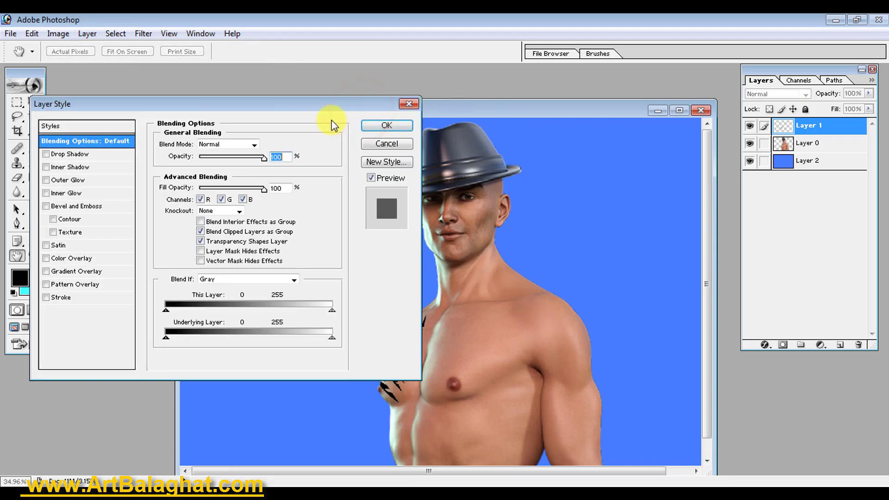
pyautogui.moveTo(301, 98)
pyautogui.mouseDown()
pyautogui.moveTo(312, 88)
pyautogui.moveTo(747, 48)
pyautogui.mouseUp()
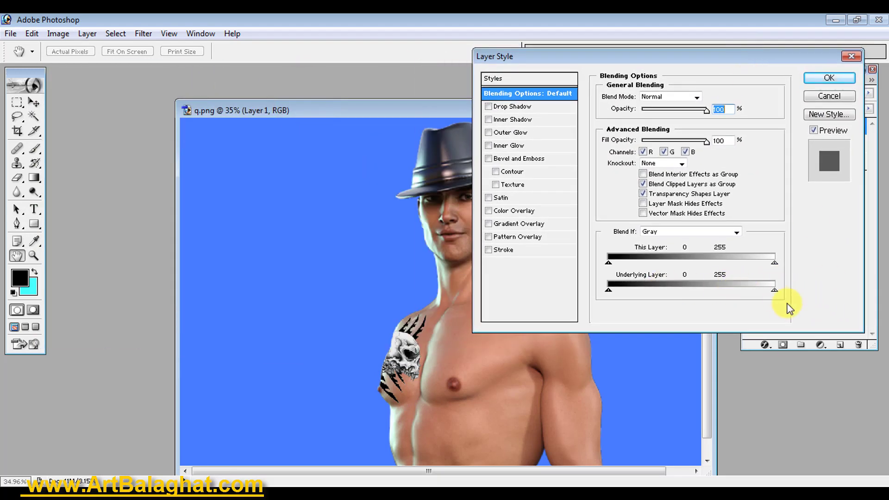
pyautogui.press('alt')
pyautogui.moveTo(765, 290); pyautogui.dragTo(740, 290)
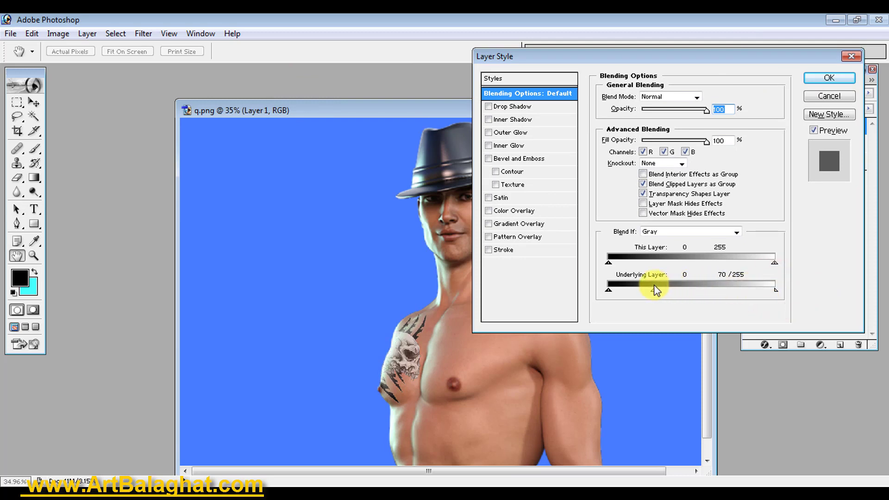
pyautogui.press('Return')
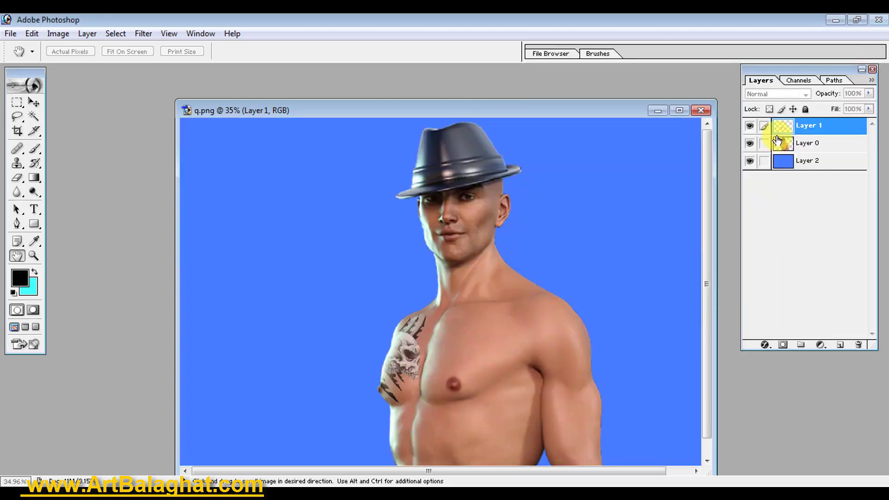
pyautogui.click(619, 357)
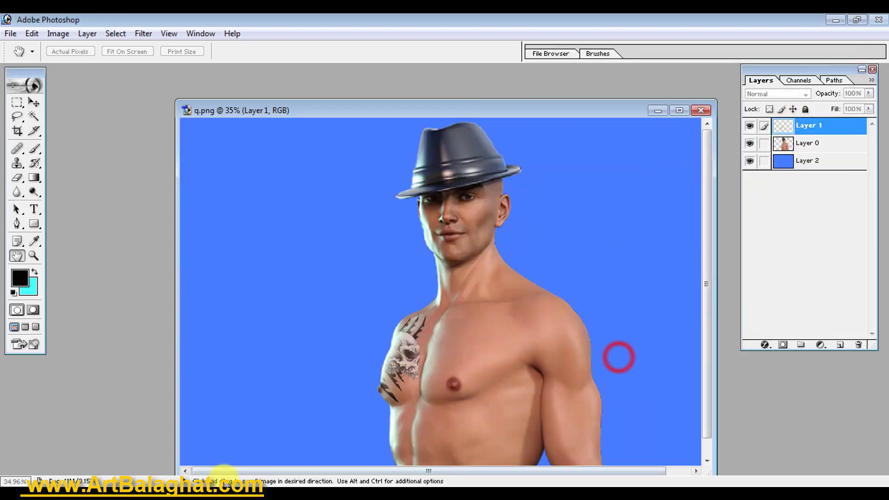
pyautogui.click(258, 471)
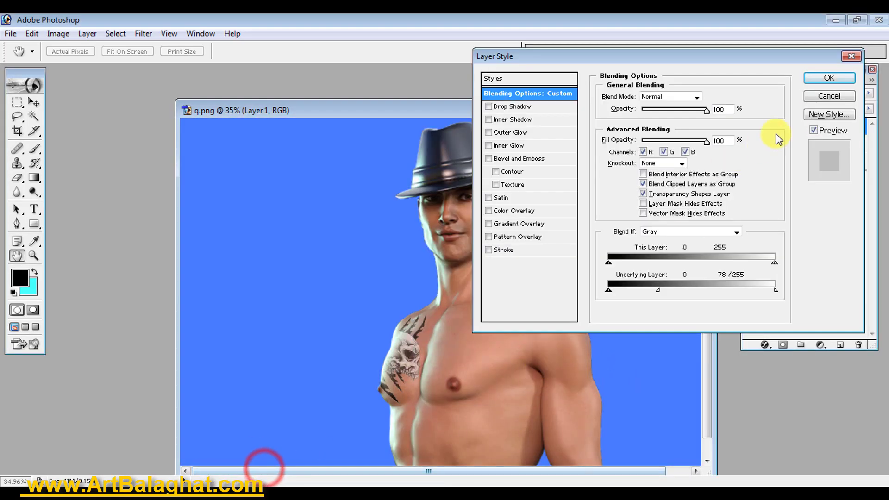
pyautogui.click(819, 75)
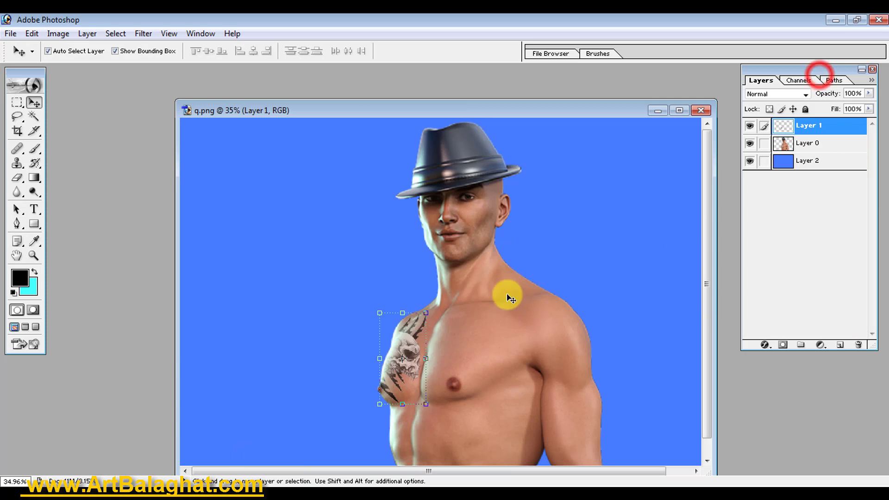
pyautogui.click(498, 329)
# Step: Zoom in on the chest's outer edge and set up a 43 px Eraser
pyautogui.moveTo(407, 343); pyautogui.dragTo(494, 419)
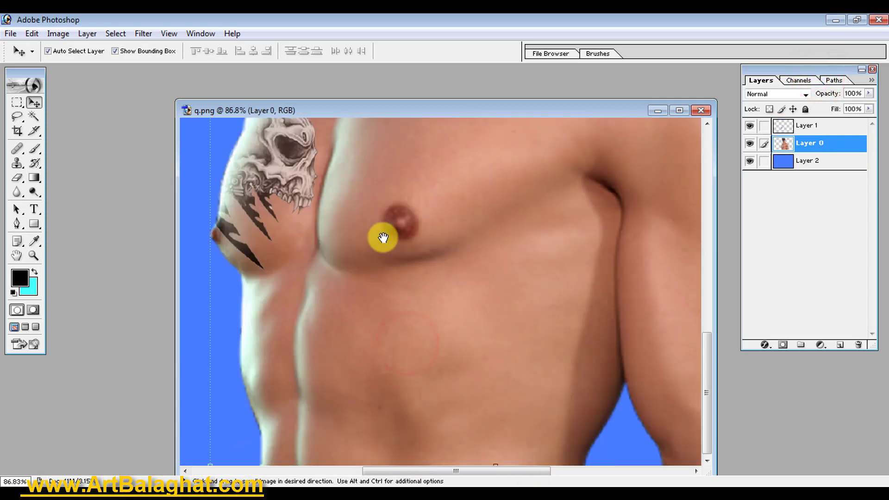
pyautogui.moveTo(403, 252); pyautogui.dragTo(438, 310)
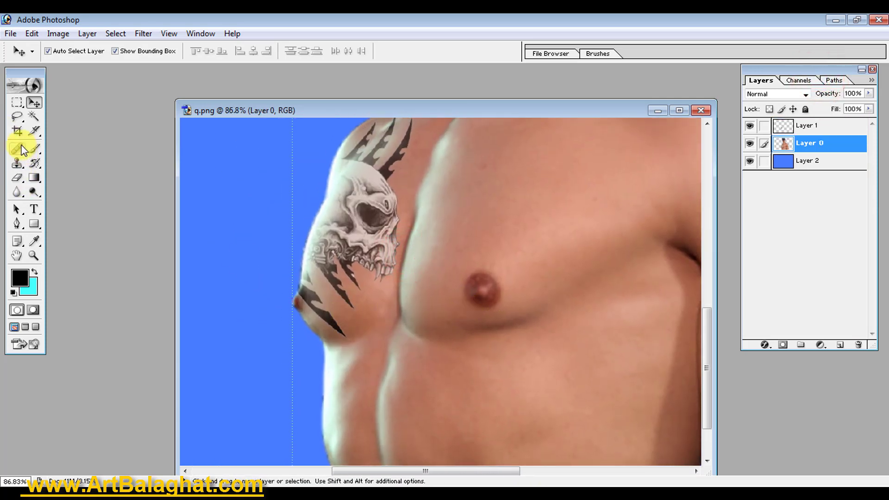
pyautogui.click(17, 177)
pyautogui.click(77, 177)
pyautogui.rightClick(281, 302)
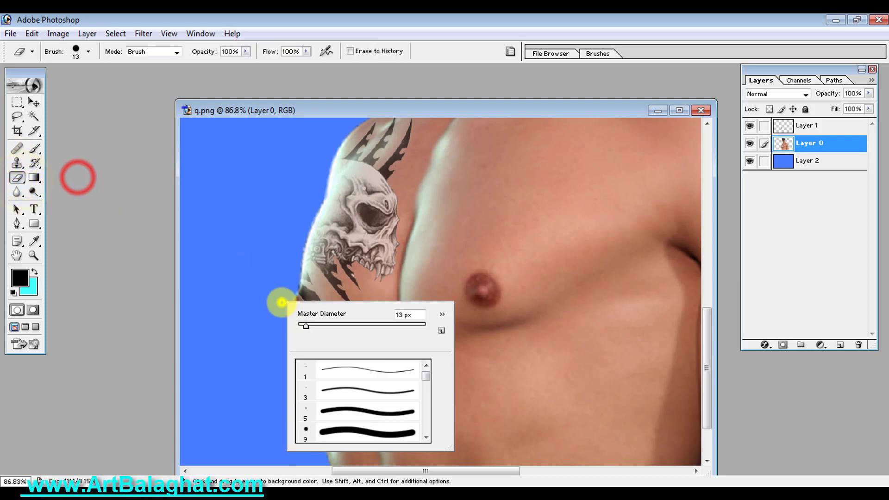
pyautogui.click(324, 327)
# Step: Erase the Layer 1 tattoo spikes overhanging the chest edge, then fit the image on screen
pyautogui.moveTo(304, 280); pyautogui.dragTo(321, 301)
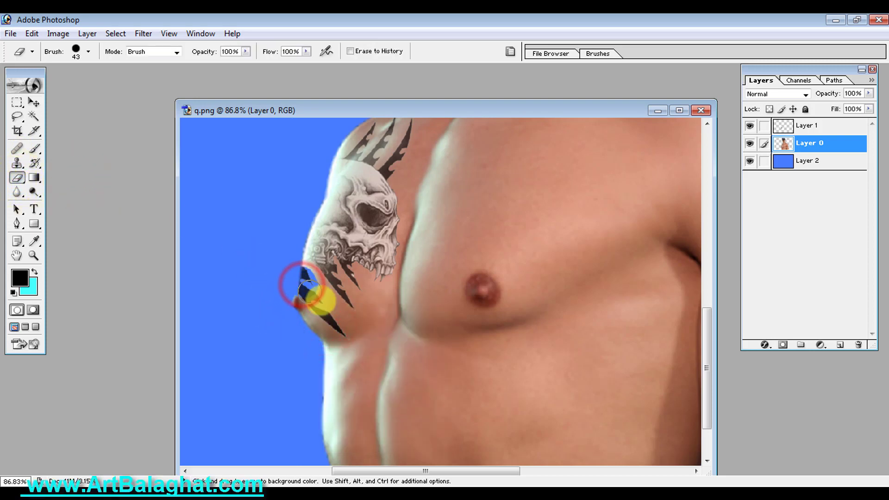
pyautogui.click(828, 125)
pyautogui.click(300, 281)
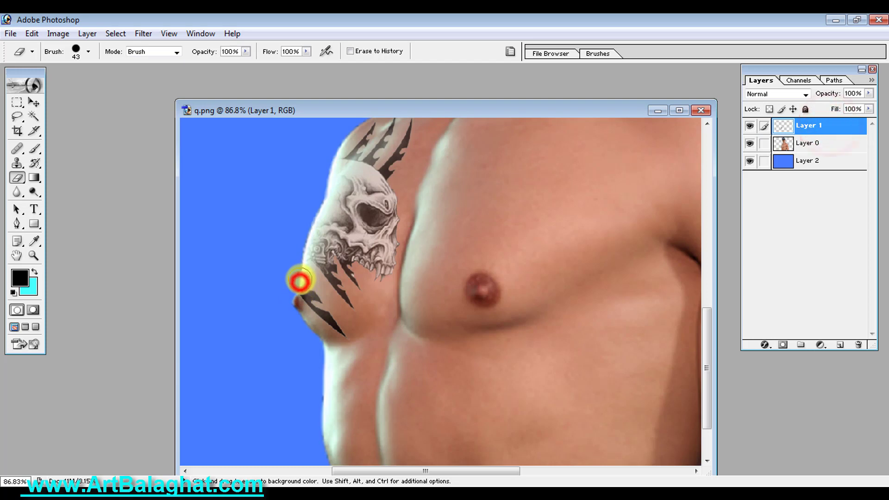
pyautogui.moveTo(300, 281); pyautogui.dragTo(346, 334)
pyautogui.rightClick(399, 241)
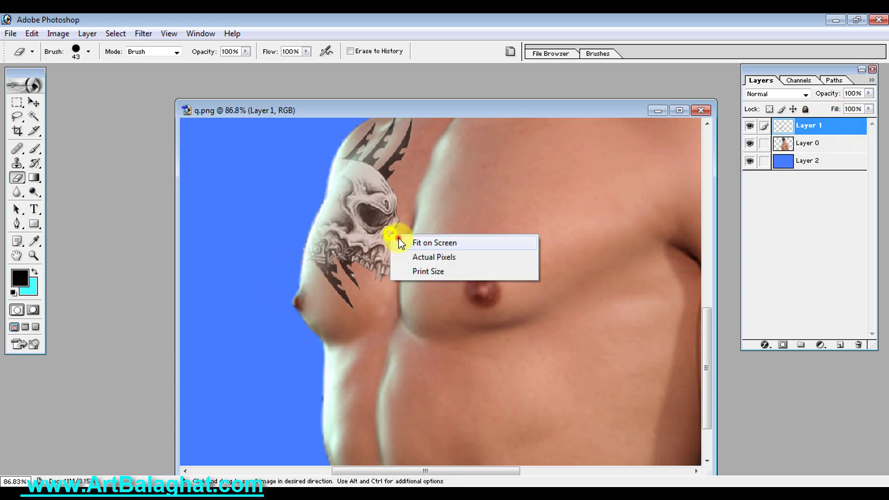
pyautogui.click(399, 241)
# Step: Select the tattoo layer and try lowering its opacity
pyautogui.press('v')
pyautogui.click(623, 177)
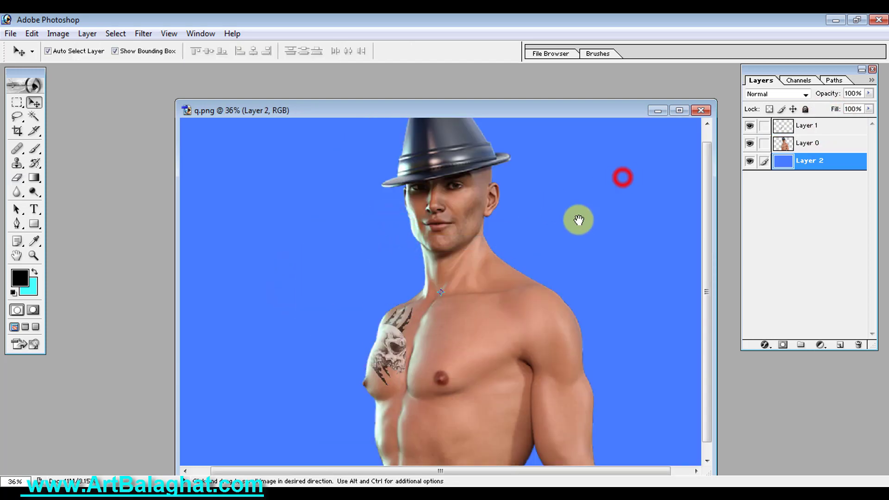
pyautogui.click(397, 338)
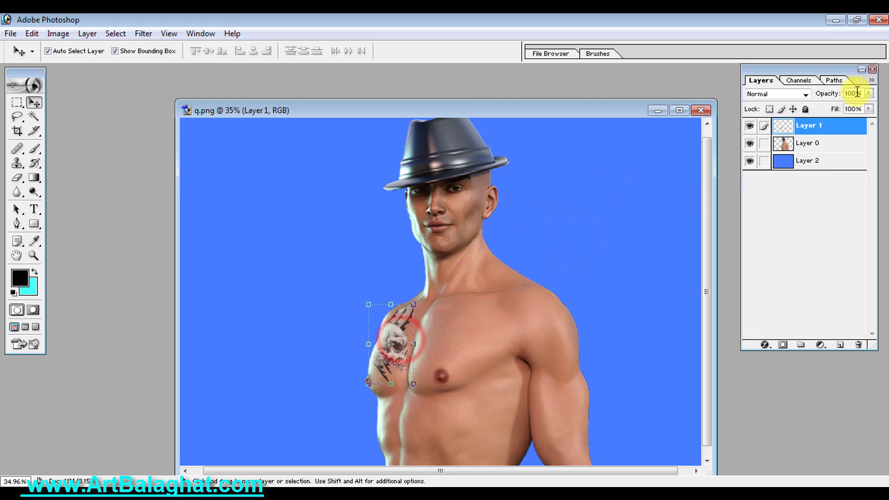
pyautogui.moveTo(869, 93)
pyautogui.mouseDown()
pyautogui.moveTo(847, 110)
pyautogui.moveTo(869, 106)
pyautogui.mouseUp()
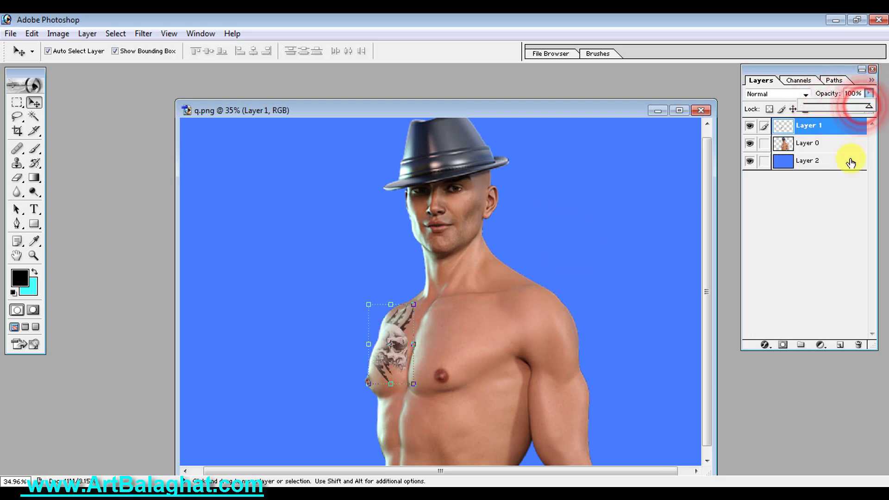
# Step: Apply Brightness/Contrast to the tattoo, raising contrast and lowering brightness slightly
pyautogui.click(57, 34)
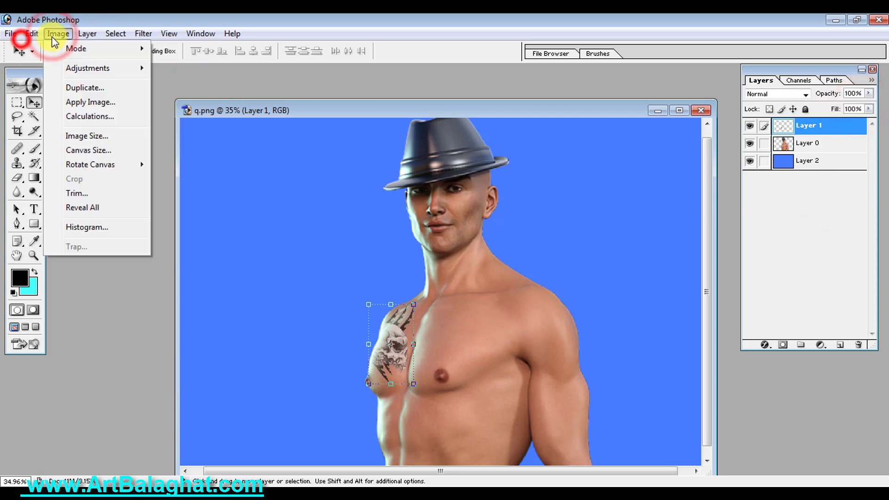
pyautogui.click(123, 69)
pyautogui.click(194, 155)
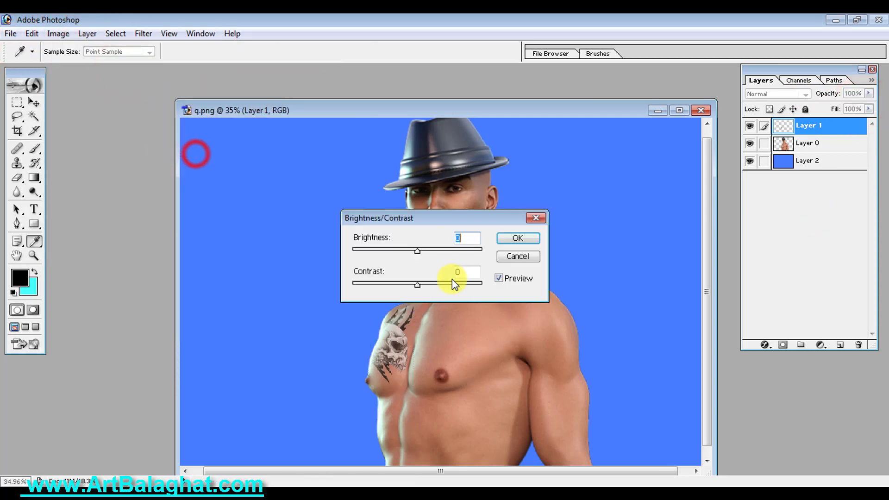
pyautogui.moveTo(419, 285); pyautogui.dragTo(431, 284)
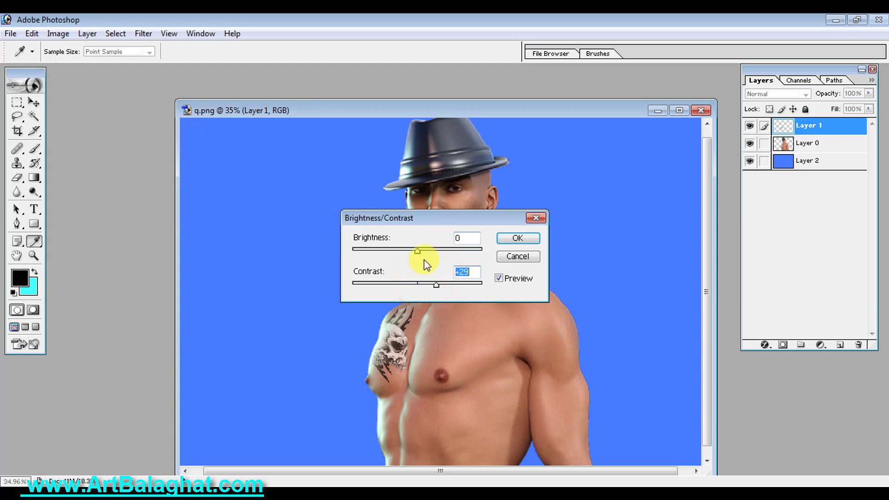
pyautogui.moveTo(416, 250); pyautogui.dragTo(397, 251)
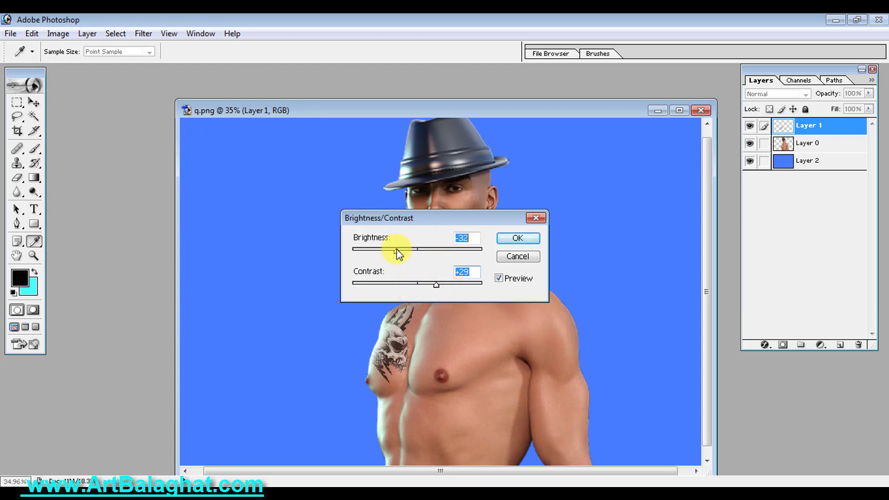
pyautogui.click(514, 239)
pyautogui.press('v')
pyautogui.click(597, 240)
# Step: Fit the image on screen and toggle Layer 1's visibility to compare with and without the tattoo
pyautogui.moveTo(341, 309); pyautogui.dragTo(480, 424)
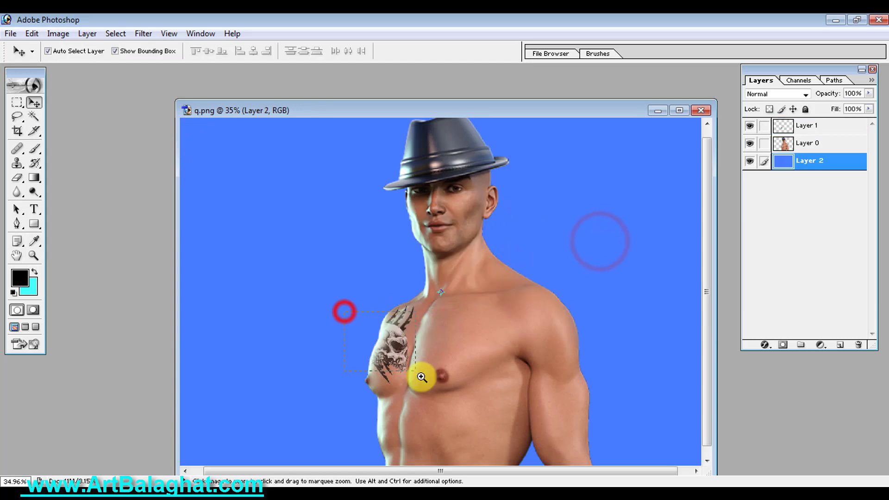
pyautogui.rightClick(442, 318)
pyautogui.click(435, 275)
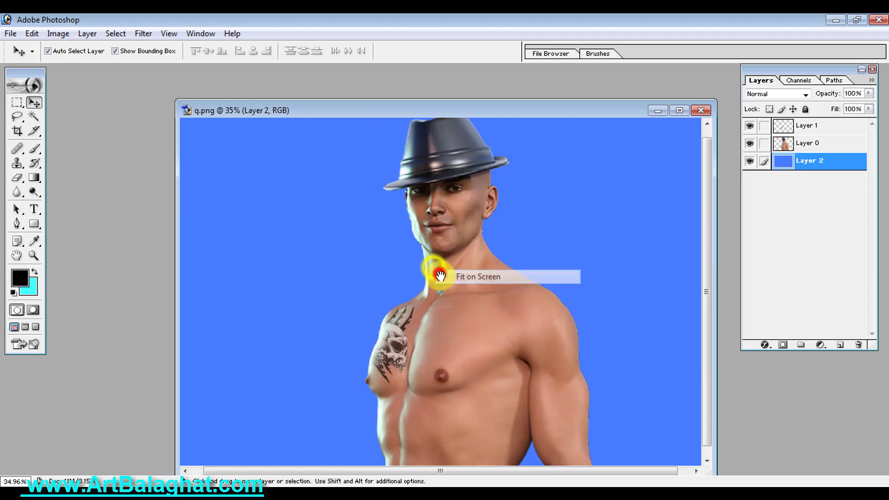
pyautogui.click(750, 126)
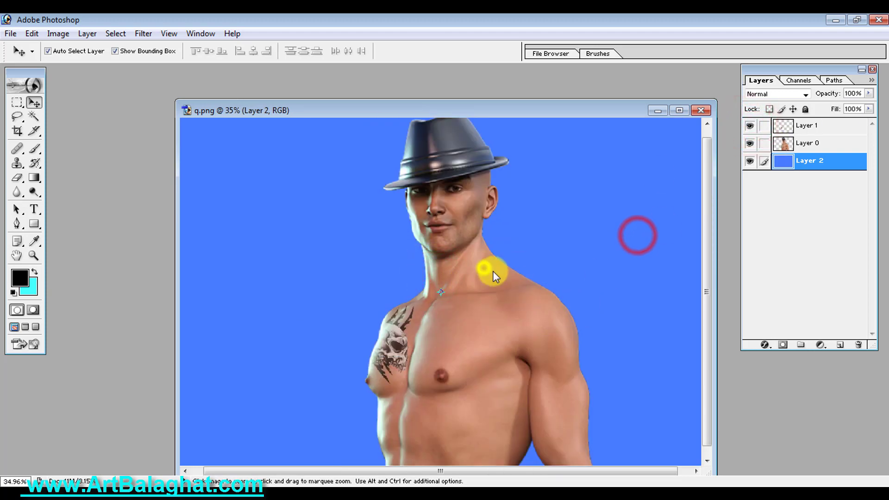
# Step: Maximize the document window and restore the default painting colours
pyautogui.click(679, 111)
pyautogui.rightClick(476, 192)
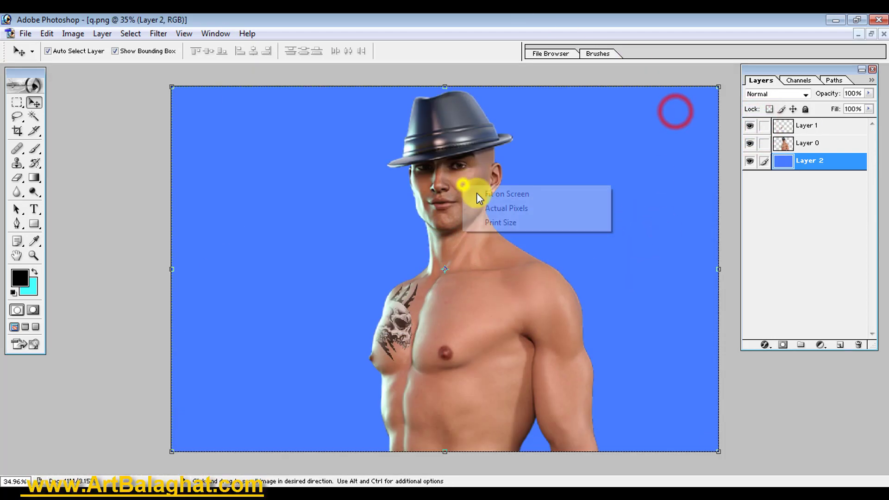
pyautogui.click(482, 196)
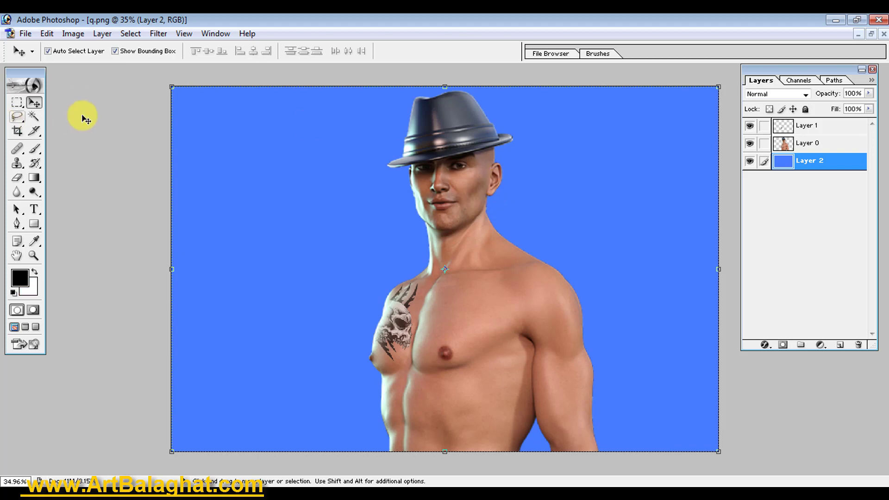
pyautogui.click(111, 123)
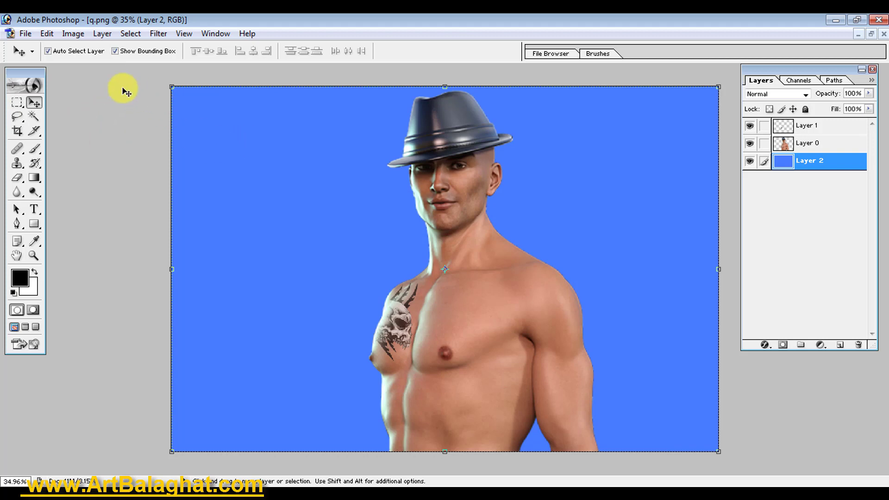